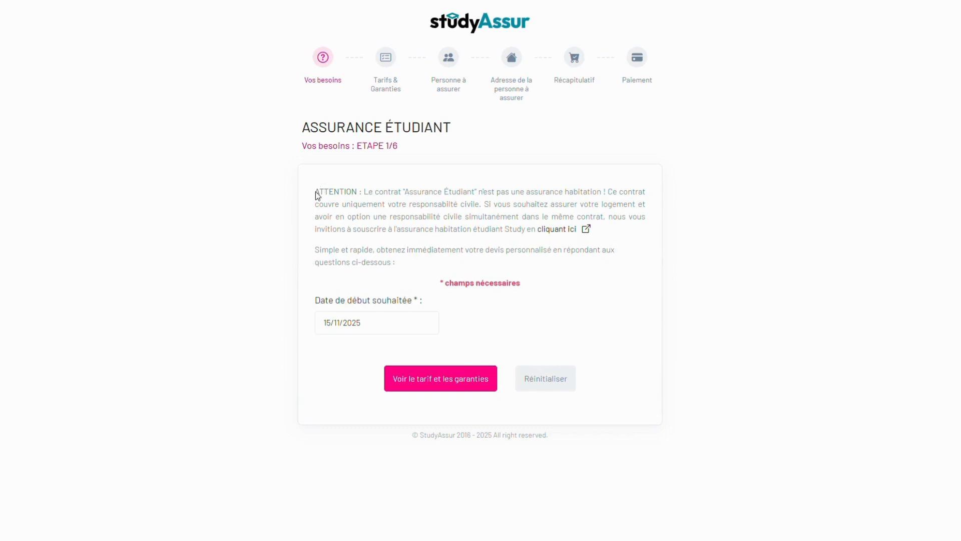
- Keep the 15/11/2025 start date and request the tariff and guarantees for step 2/6
left_click_drag(329, 192, 614, 231)
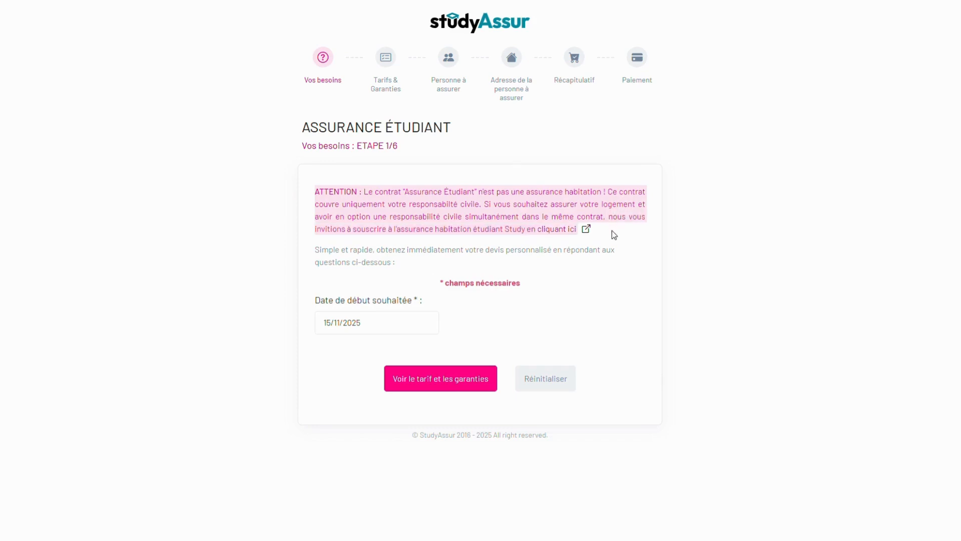
left_click(317, 290)
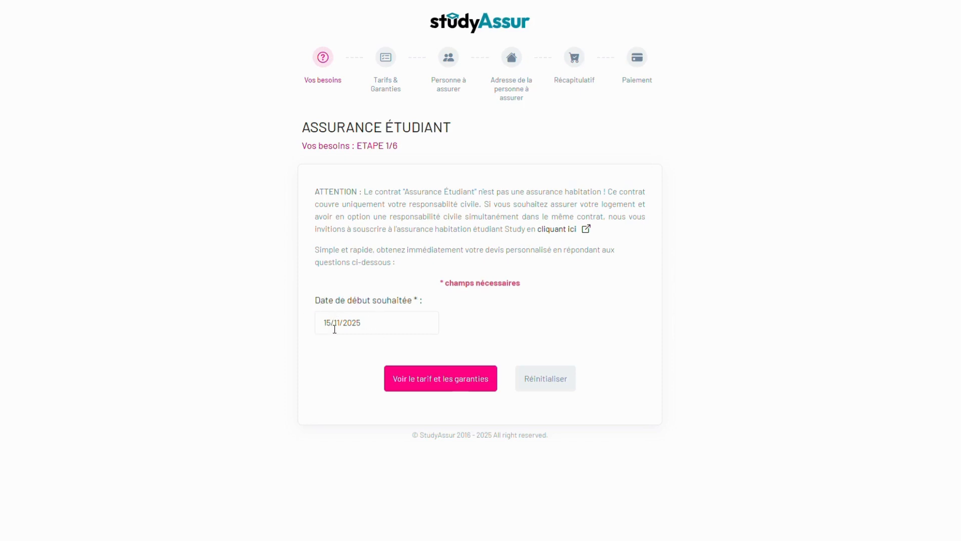
left_click(446, 376)
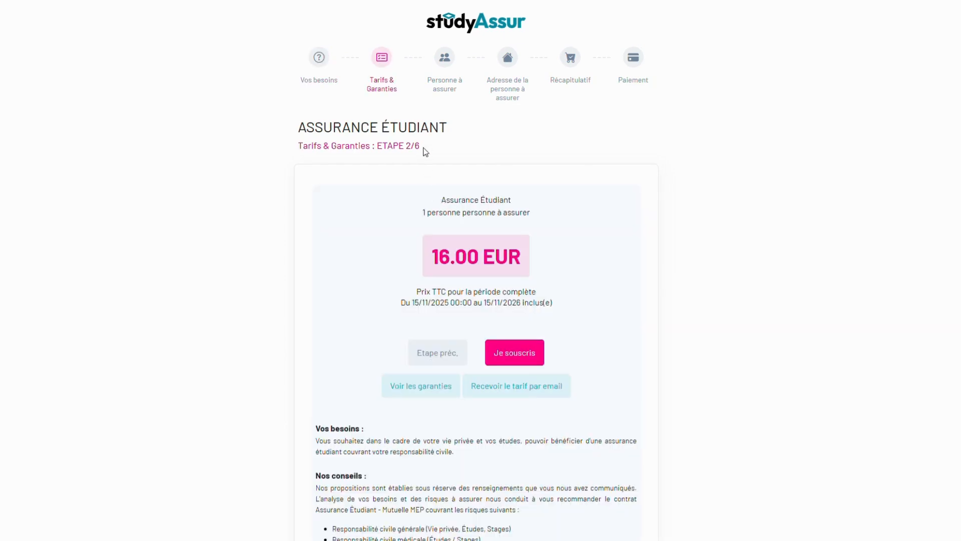
left_click_drag(425, 151, 382, 85)
left_click_drag(440, 199, 536, 218)
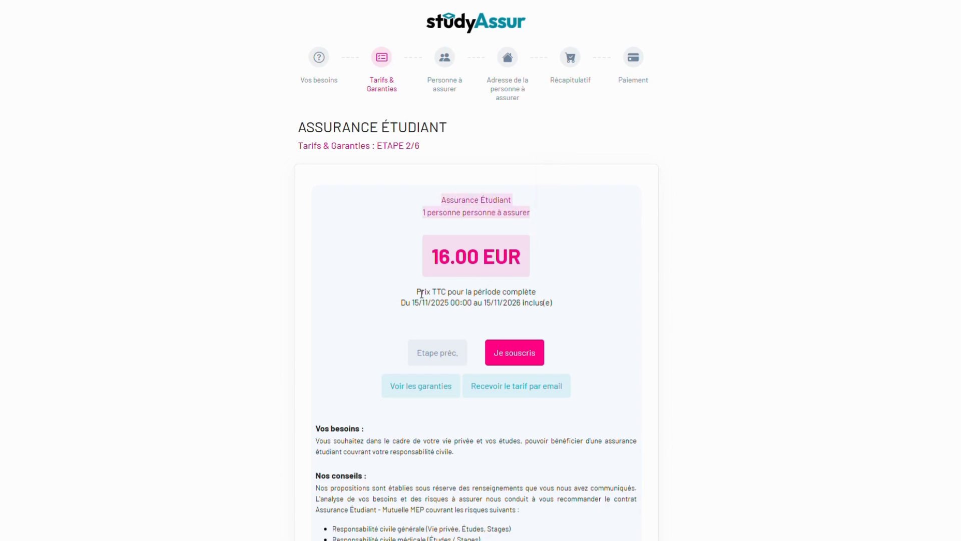
left_click_drag(420, 294, 521, 312)
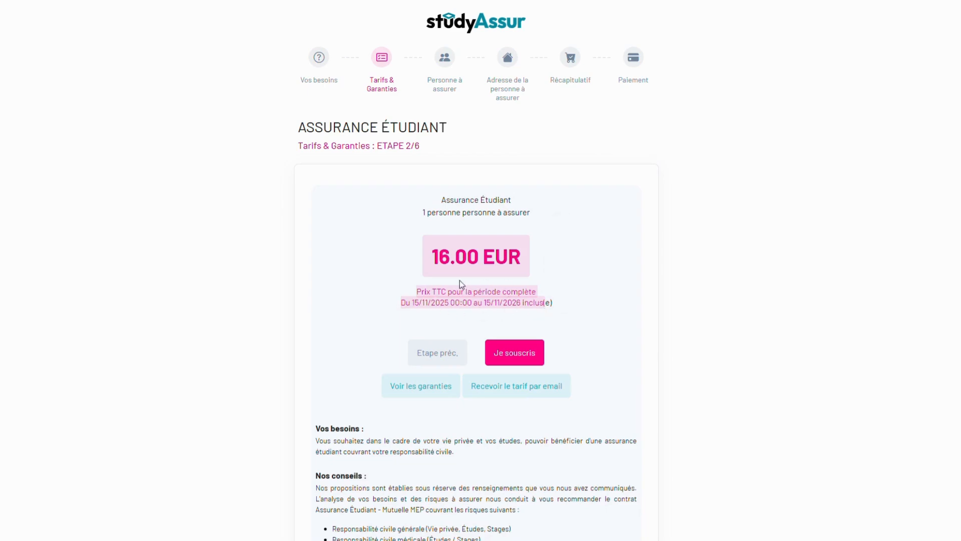
left_click(437, 389)
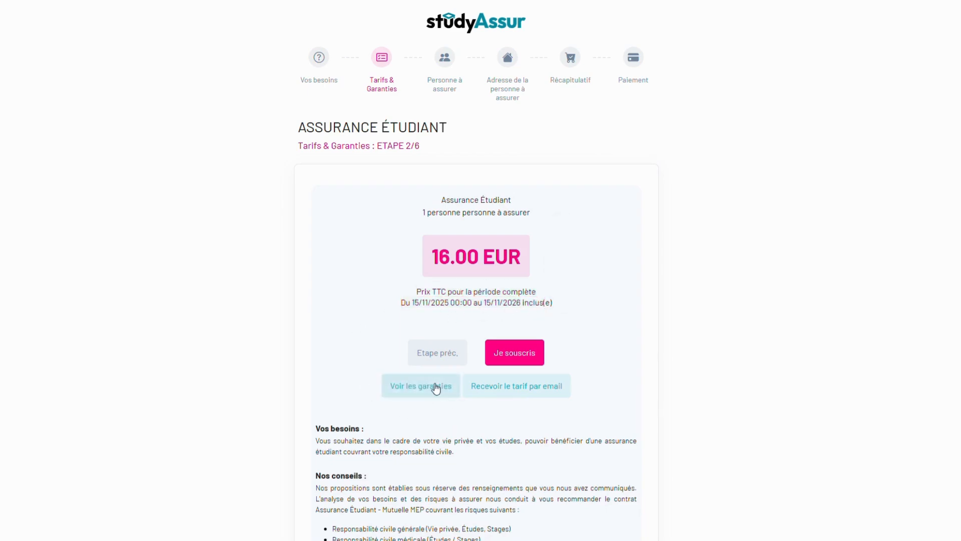
scroll(442, 182, "down", 4)
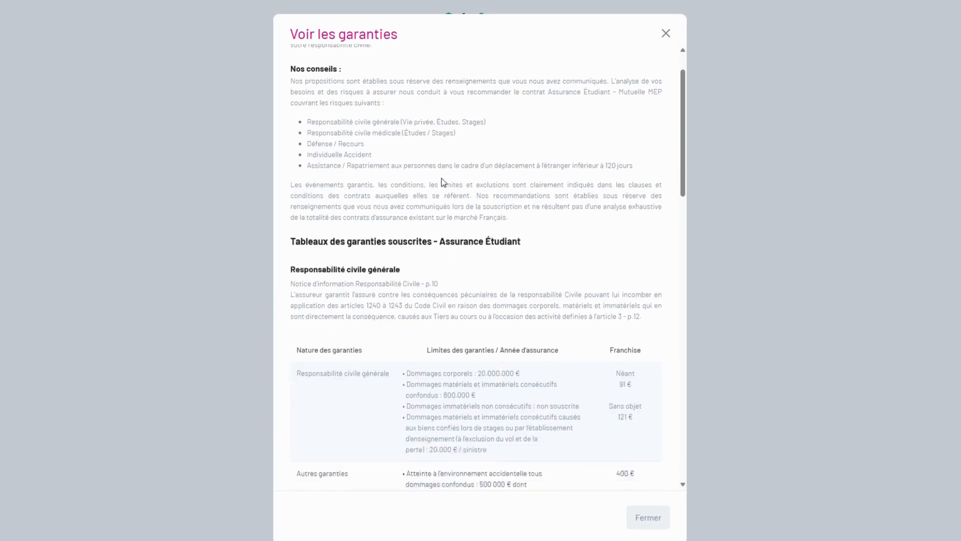
left_click_drag(296, 120, 401, 122)
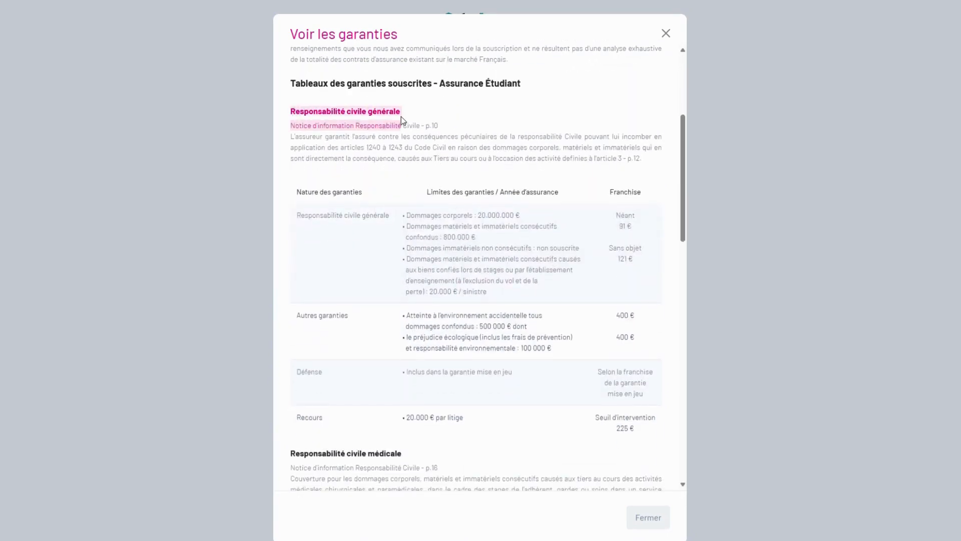
scroll(401, 123, "down", 4)
left_click_drag(293, 248, 401, 246)
scroll(386, 260, "down", 5)
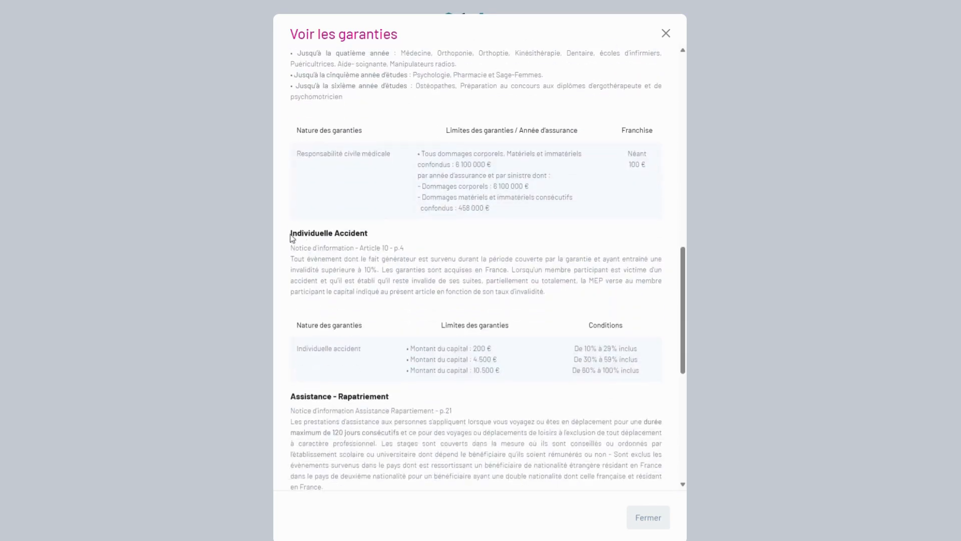
left_click_drag(291, 237, 370, 236)
scroll(373, 278, "down", 2)
left_click_drag(292, 296, 392, 298)
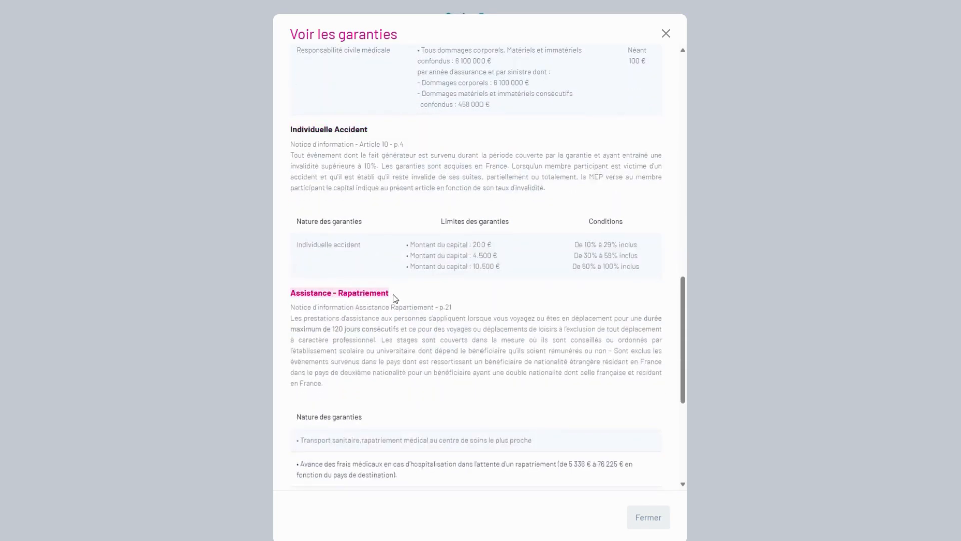
scroll(396, 290, "down", 5)
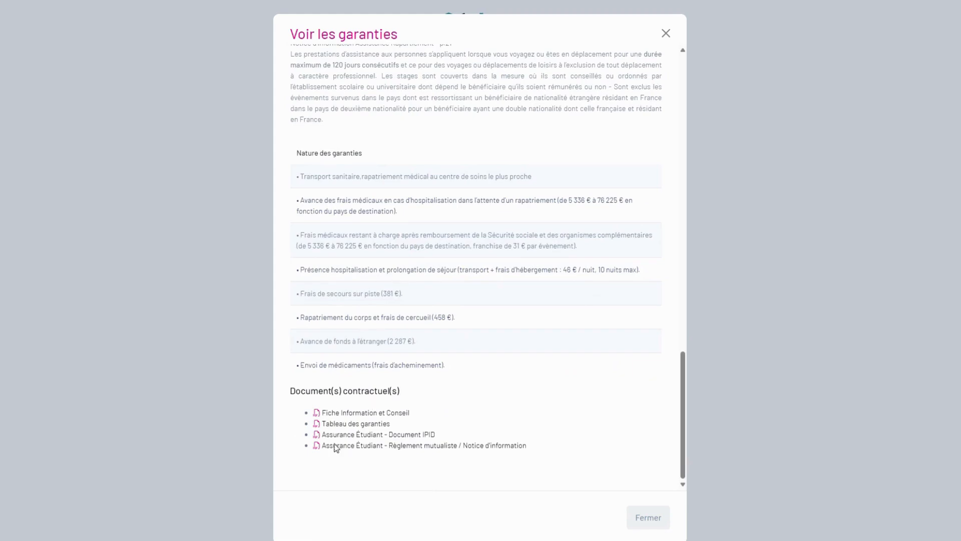
left_click(653, 522)
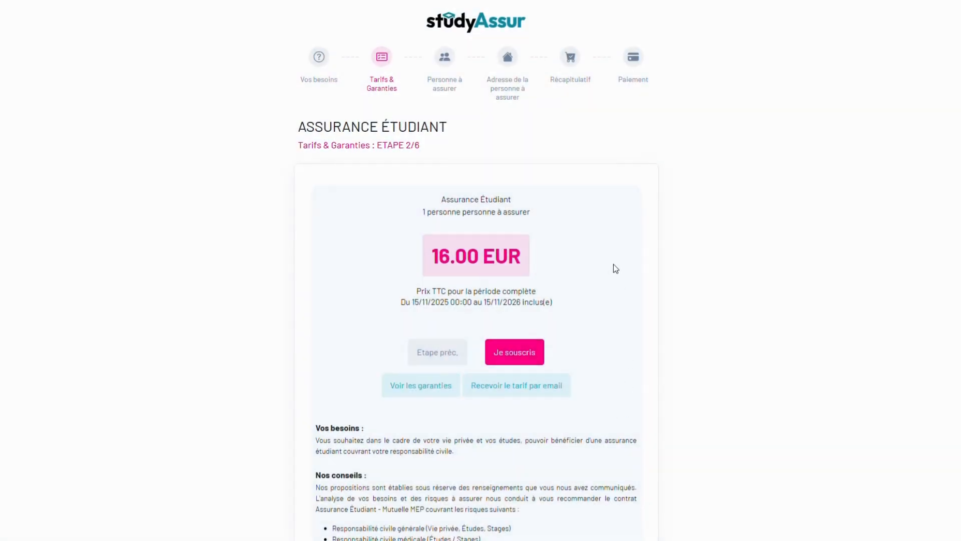
scroll(613, 268, "down", 1)
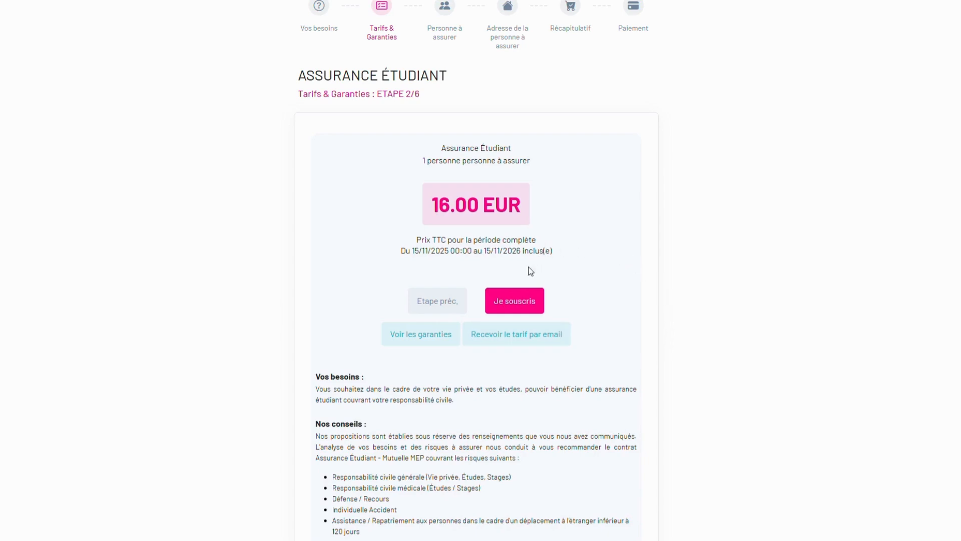
- Subscribe to the 16.00 EUR contract and fill the account e-mail and its confirmation from suggestions
left_click(526, 305)
left_click(422, 209)
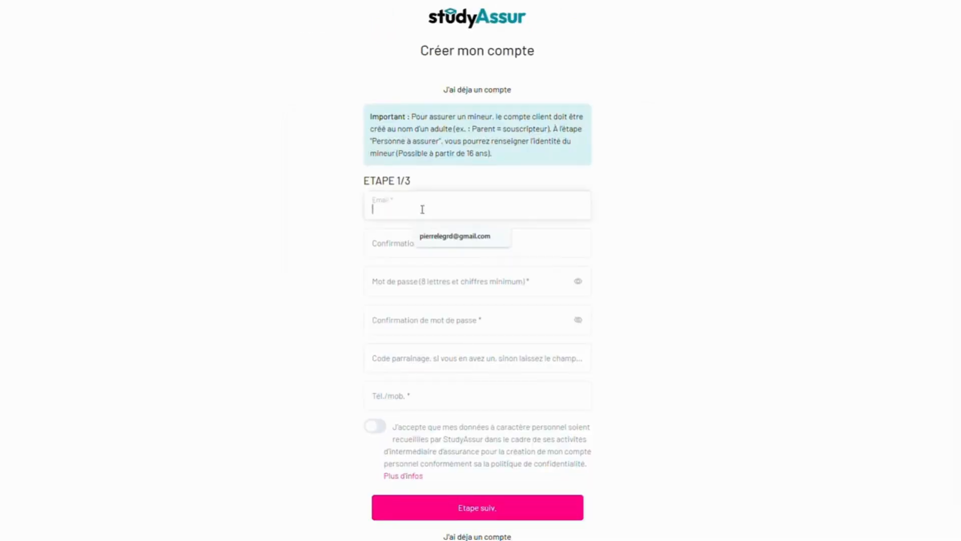
left_click(440, 239)
left_click(418, 241)
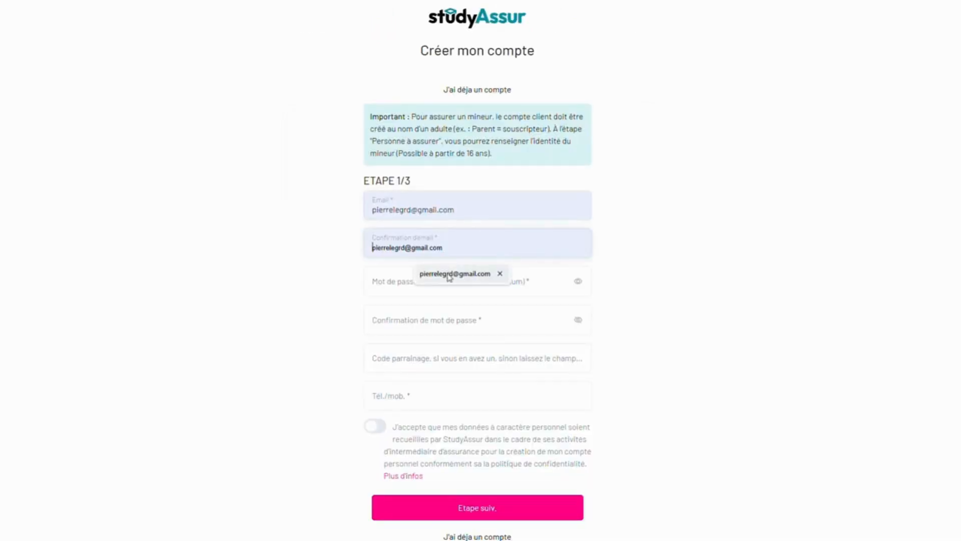
left_click(449, 274)
scroll(417, 261, "down", 1)
- Enter and confirm the account password, leaving the optional referral code empty
left_click(416, 260)
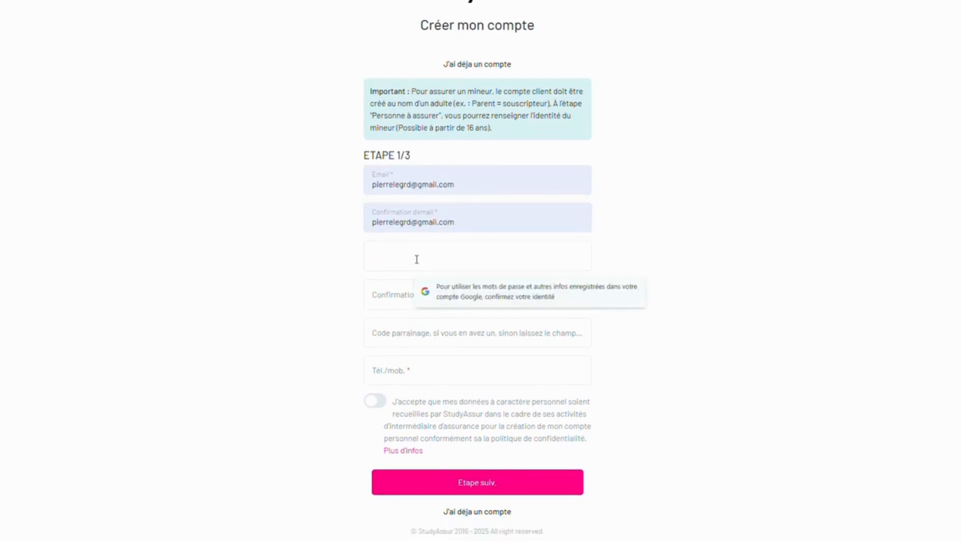
type("••••••••")
left_click(400, 290)
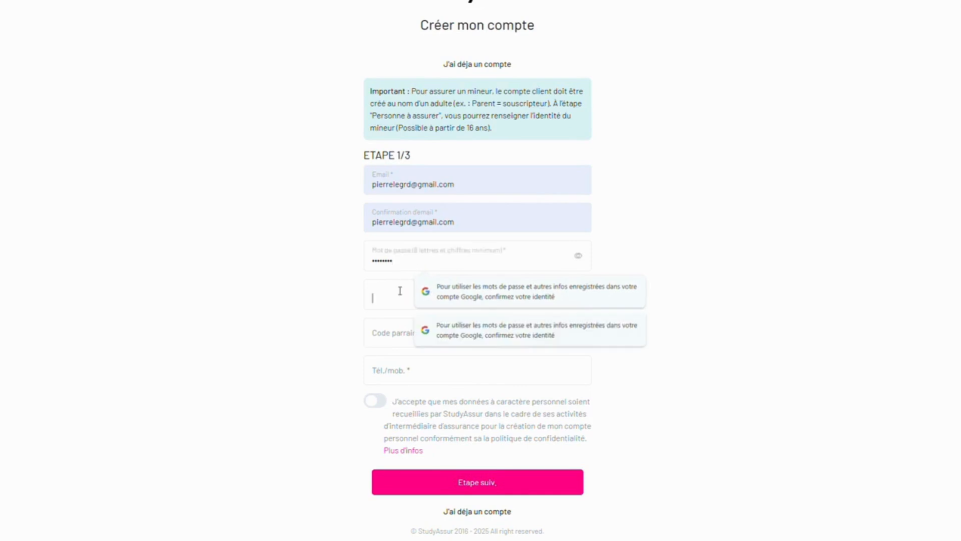
type("••••••")
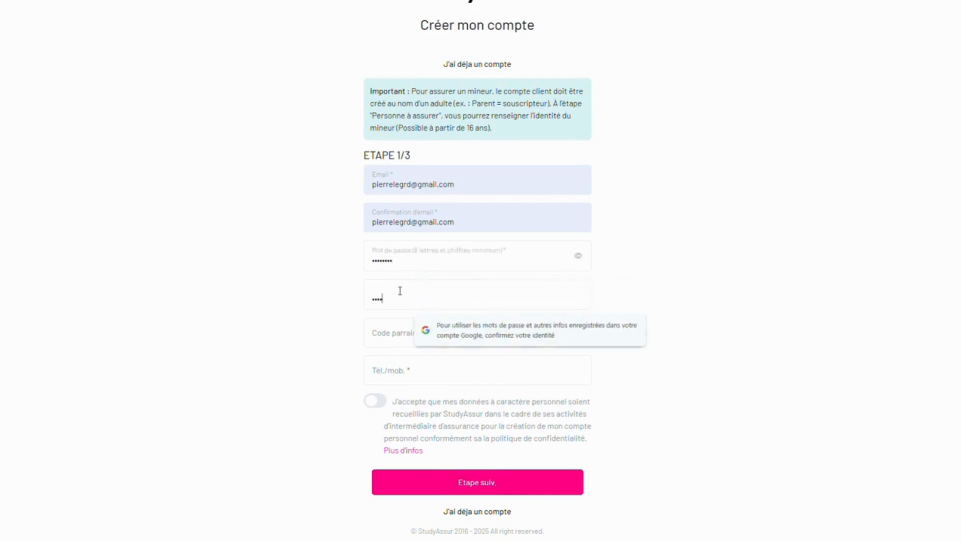
type("••")
left_click(400, 322)
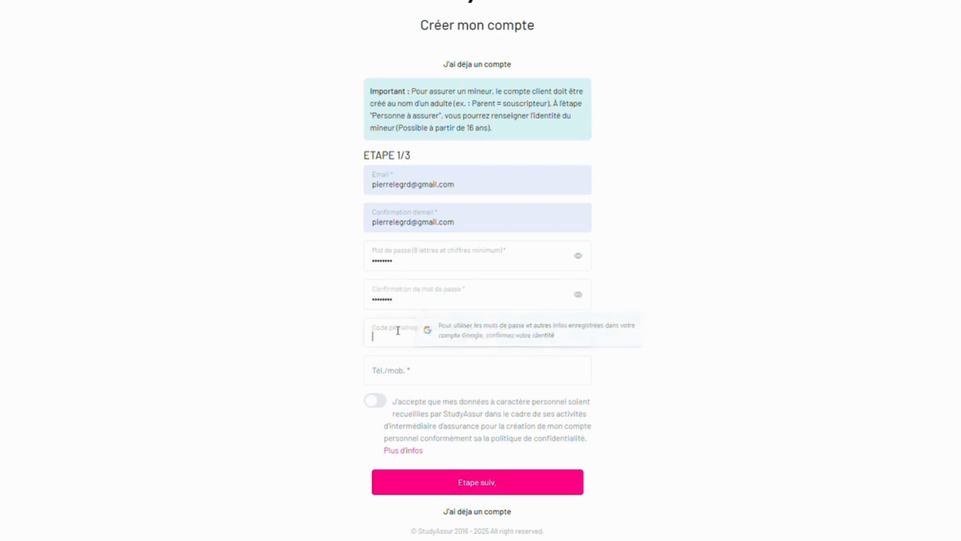
- Enter the mobile phone number, accept the personal data consent and continue to step 2/3
left_click(396, 370)
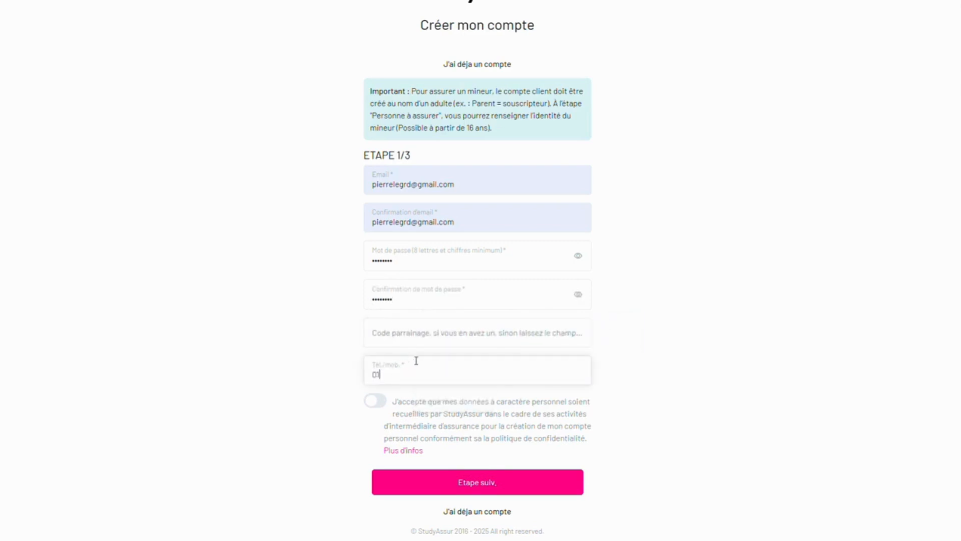
left_click(376, 400)
left_click(459, 489)
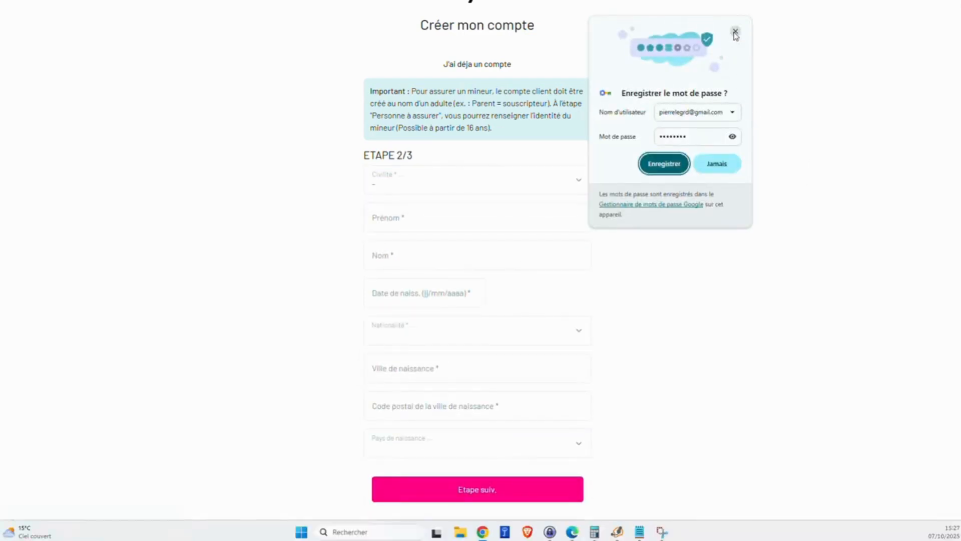
- Dismiss the save-password prompt, set civility to Monsieur and fill first and last name from suggestions
left_click(735, 31)
left_click(448, 179)
left_click(441, 215)
left_click(439, 215)
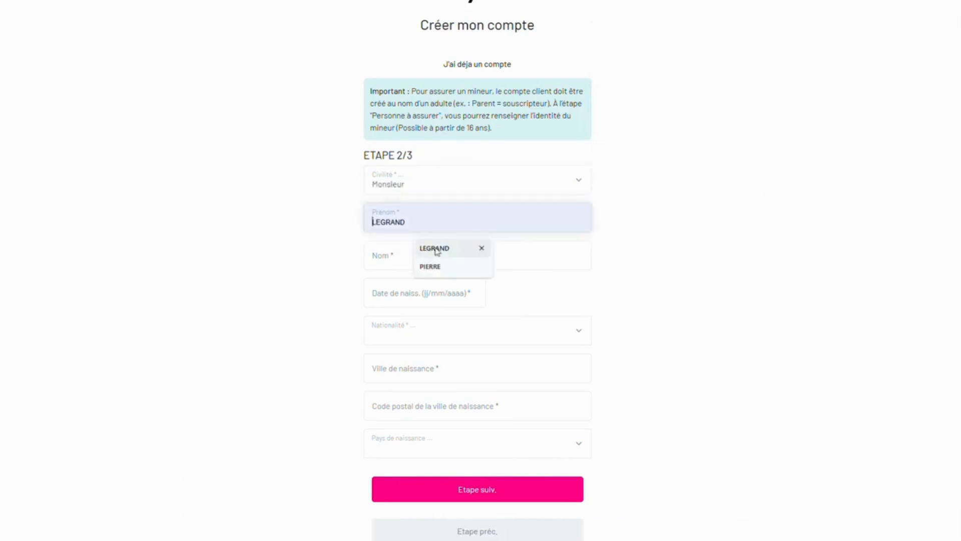
left_click(446, 268)
left_click(433, 262)
left_click(434, 303)
- Fill the date of birth from the suggestion and set nationality to France
scroll(435, 288, "down", 1)
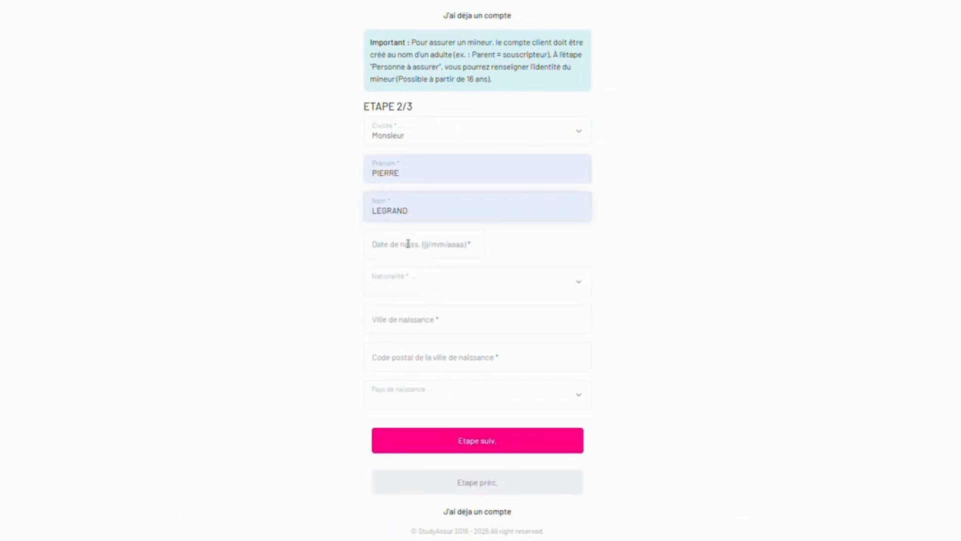
left_click(407, 243)
left_click(440, 275)
left_click(444, 286)
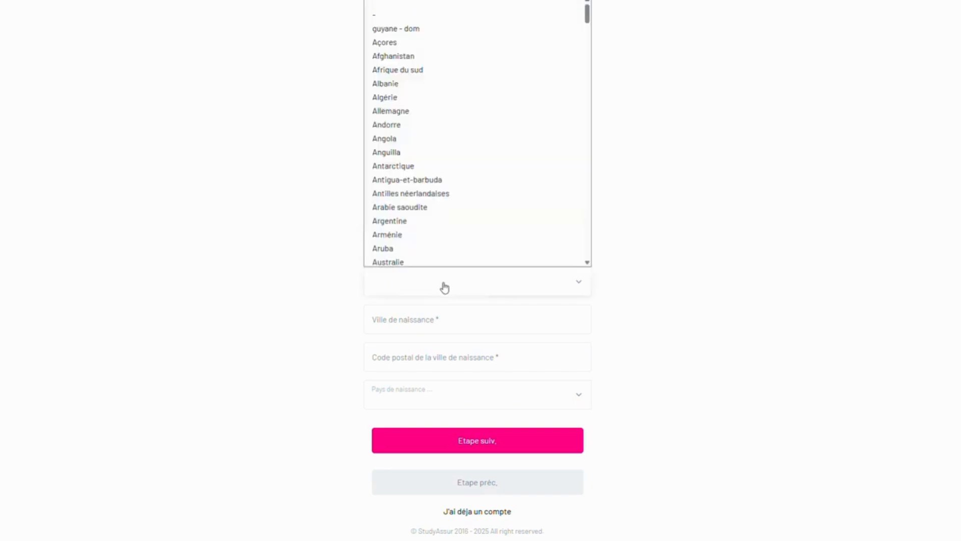
type("fr")
left_click(442, 261)
- Set birth city PARIS with its postcode and birth country France, then continue to step 3/3
left_click(424, 316)
left_click(426, 345)
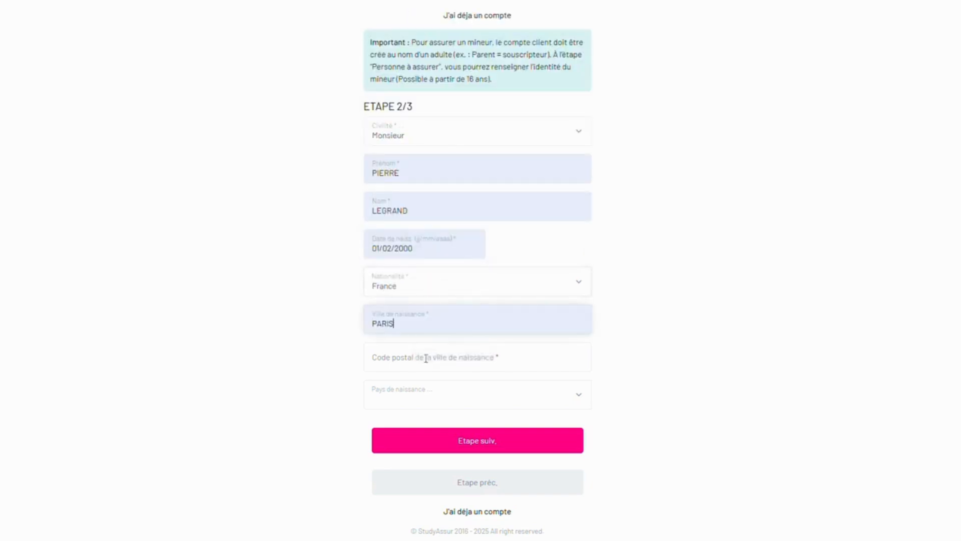
left_click(424, 357)
left_click(423, 389)
left_click(418, 393)
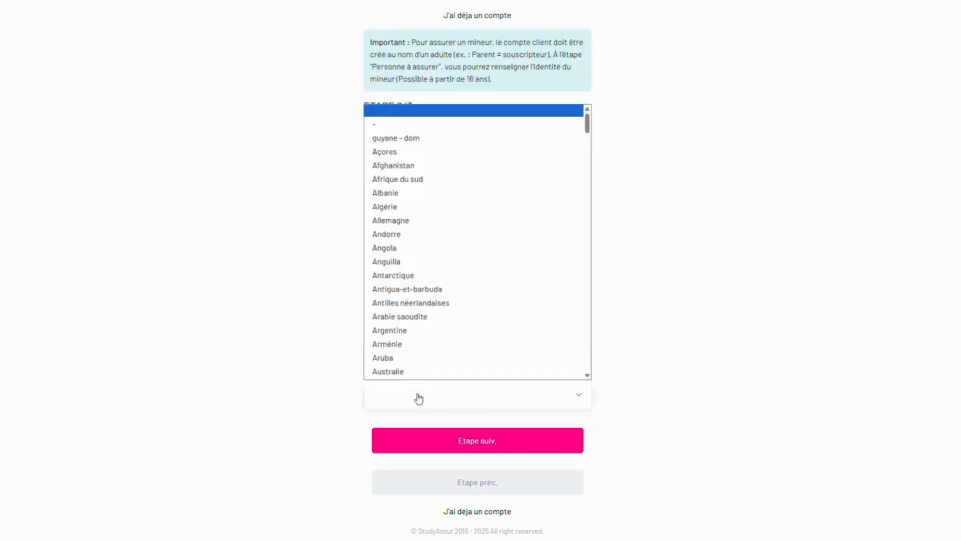
type("fr")
key("Return")
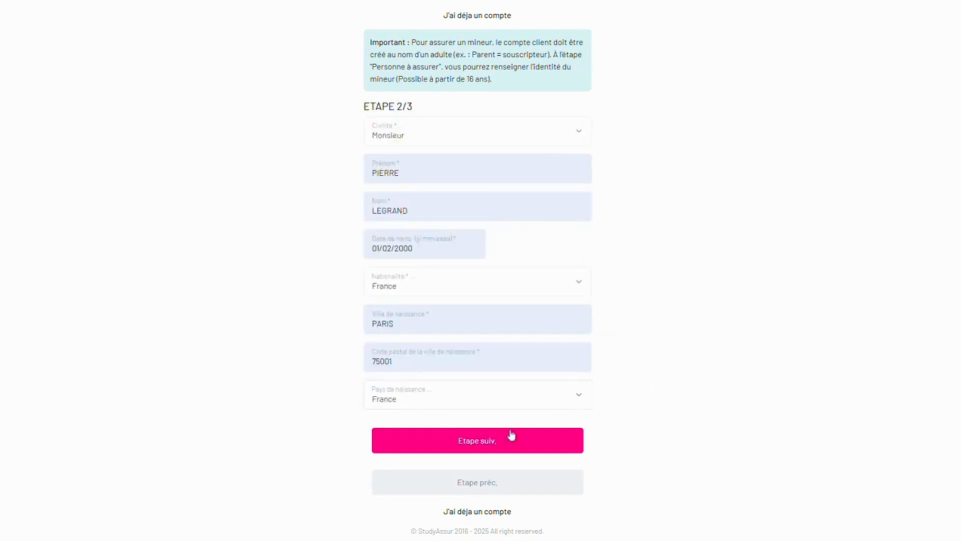
left_click(510, 437)
- Enter the apartment, residence and street address, postcode 59000 and city LILLE, moving on to Pays
left_click(421, 166)
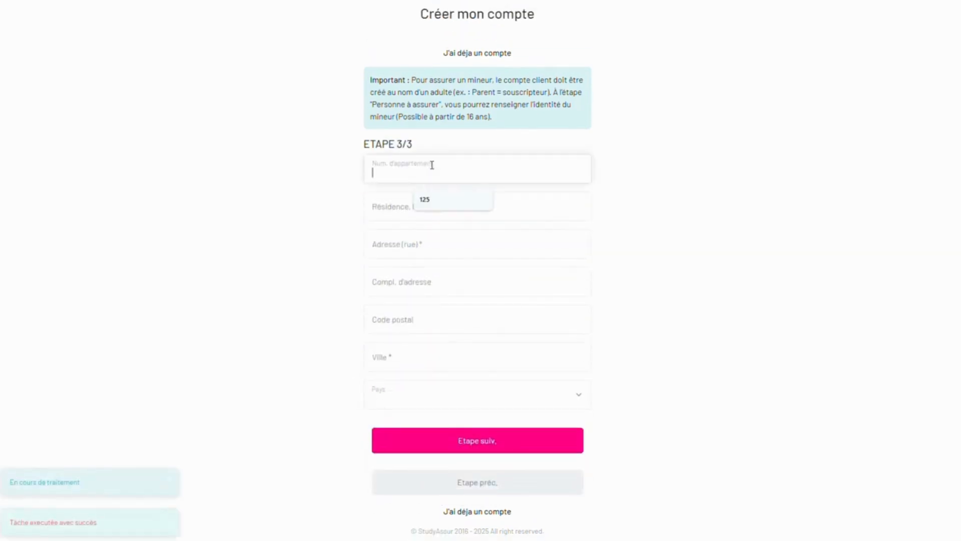
key("Tab")
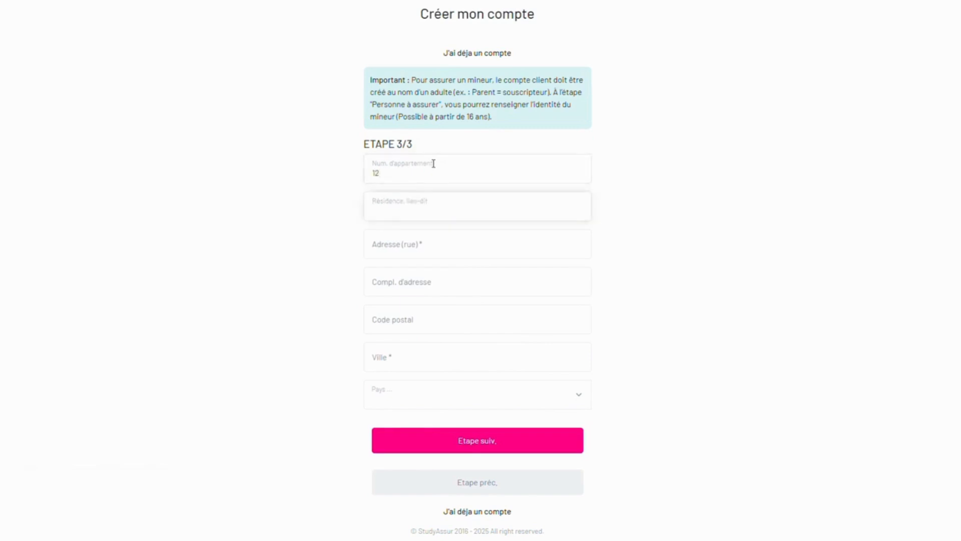
left_click(403, 248)
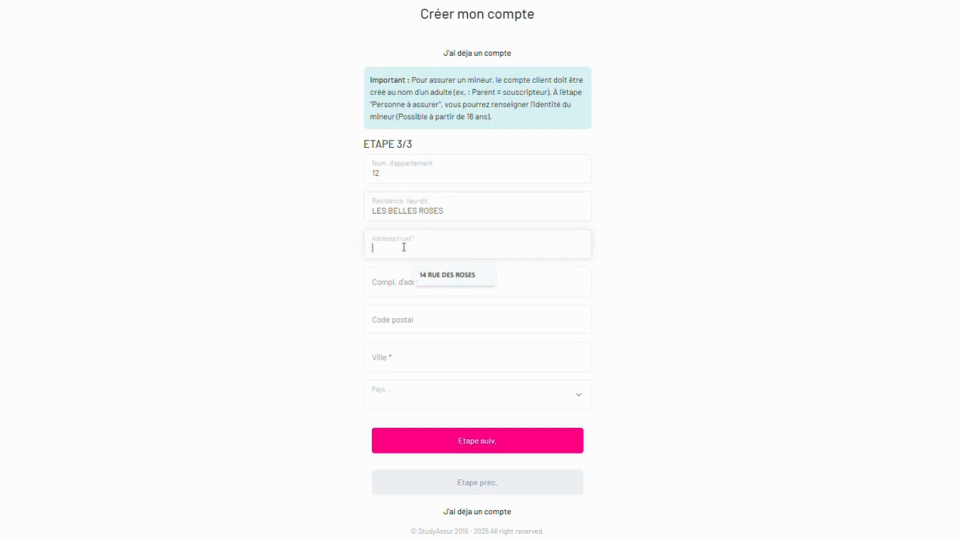
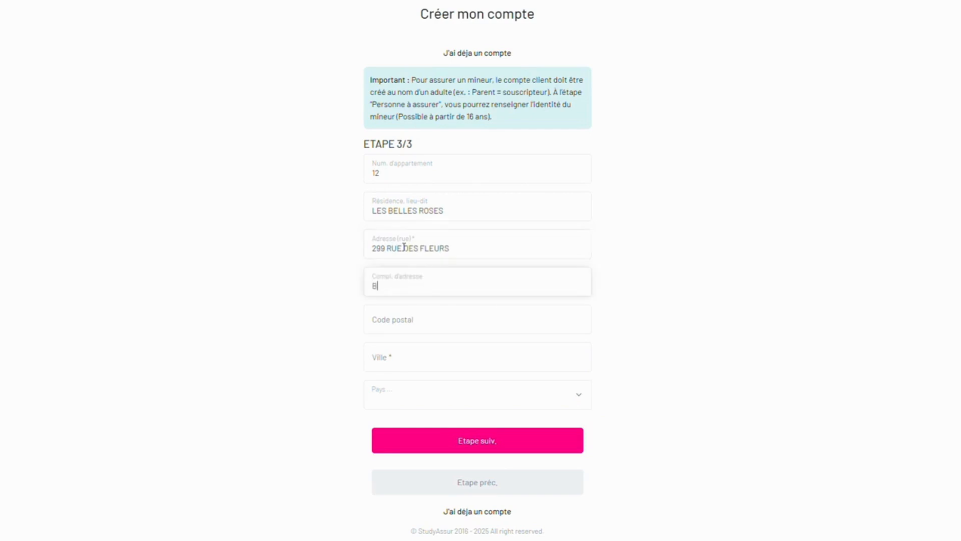
key("Tab")
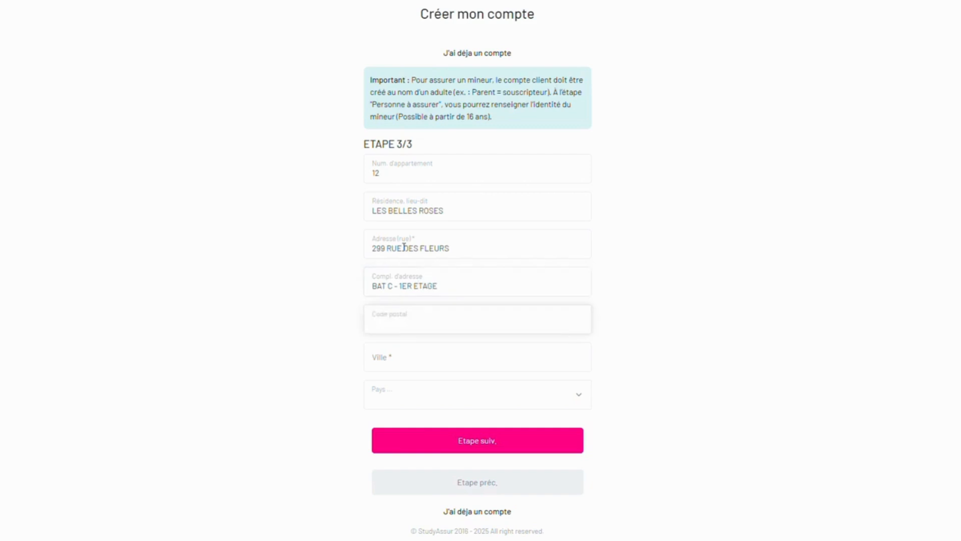
type("59000")
key("Tab")
type("LILLE")
key("Tab")
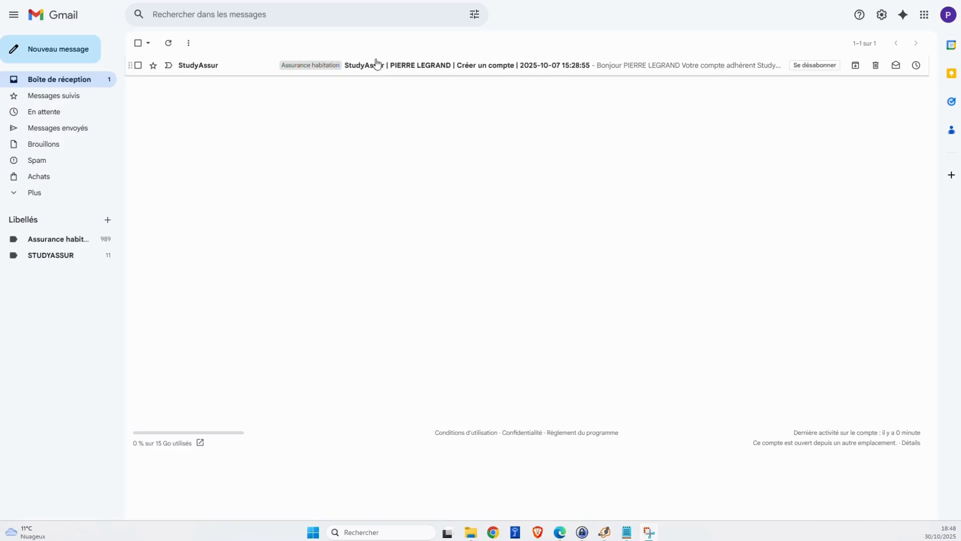
- Read the StudyAssur account e-mail in Gmail, select the member code, and return to StudyAssur
left_click(410, 66)
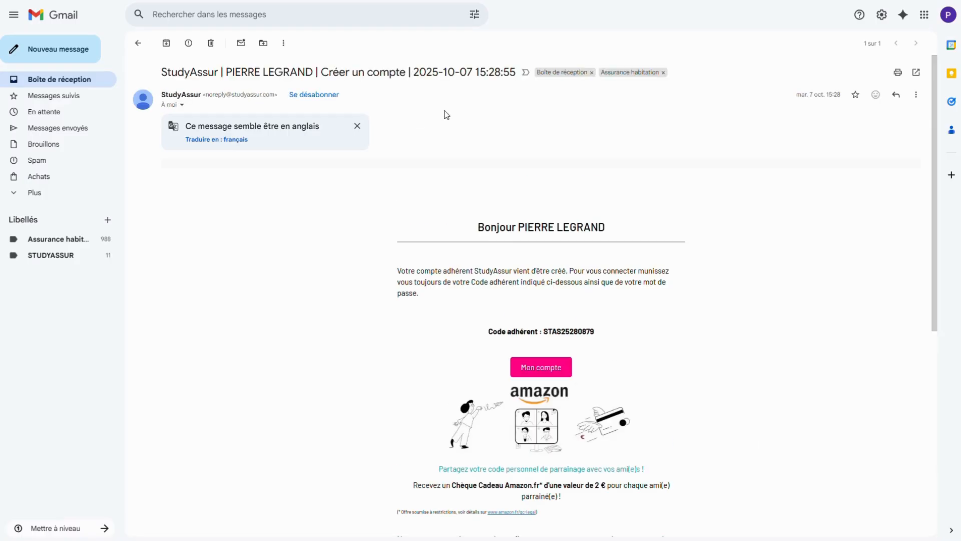
scroll(446, 115, "down", 4)
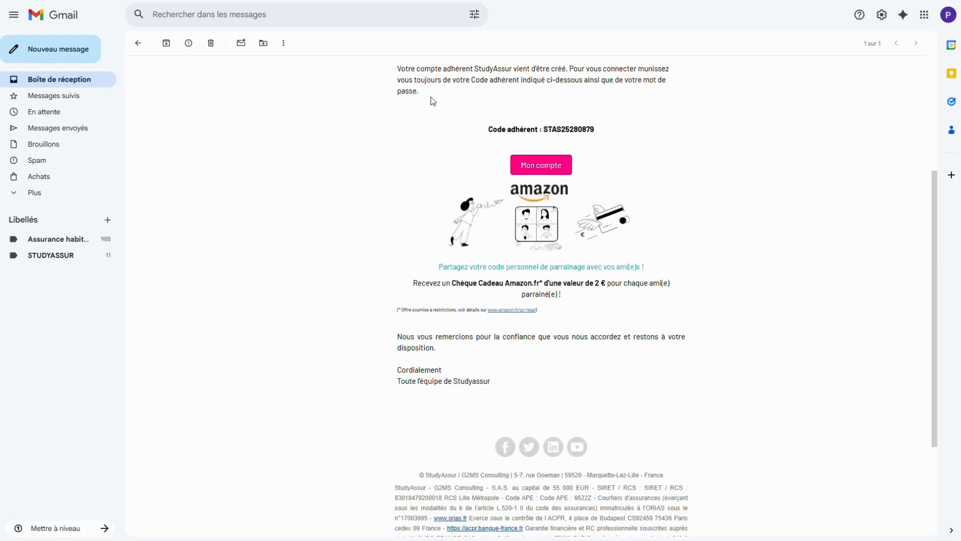
left_click_drag(402, 69, 681, 91)
left_click_drag(485, 132, 545, 130)
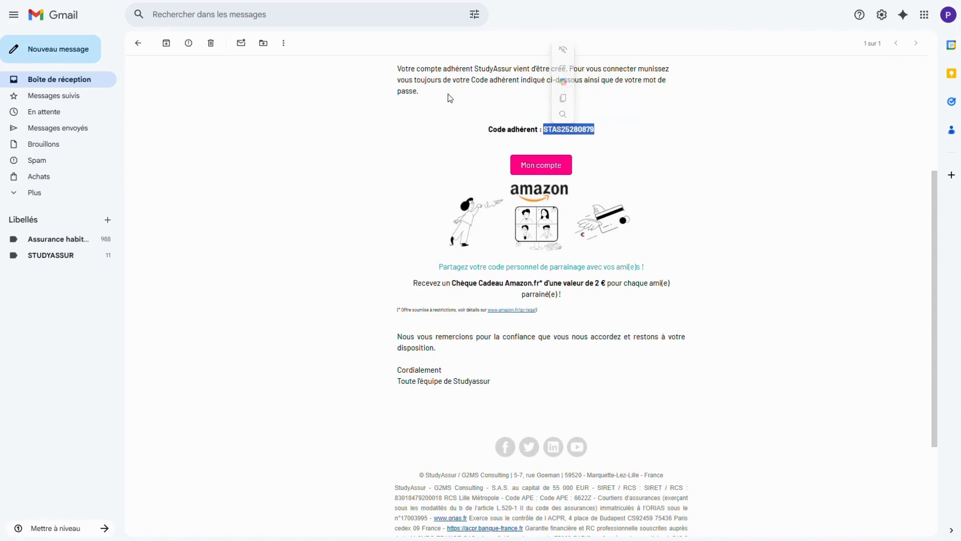
key("alt+Tab")
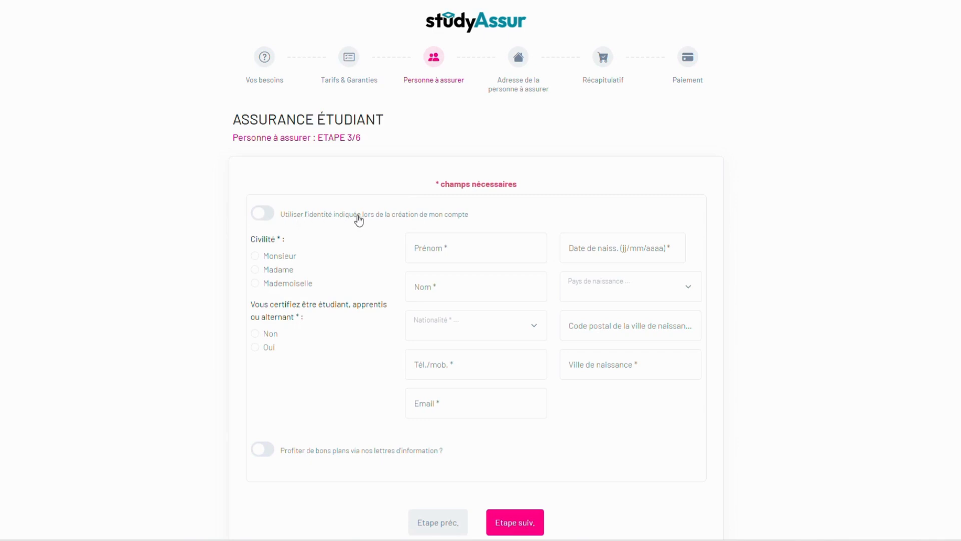
- Use the account identity for the insured person, answer Oui to student status, enable newsletters, and continue
left_click(261, 216)
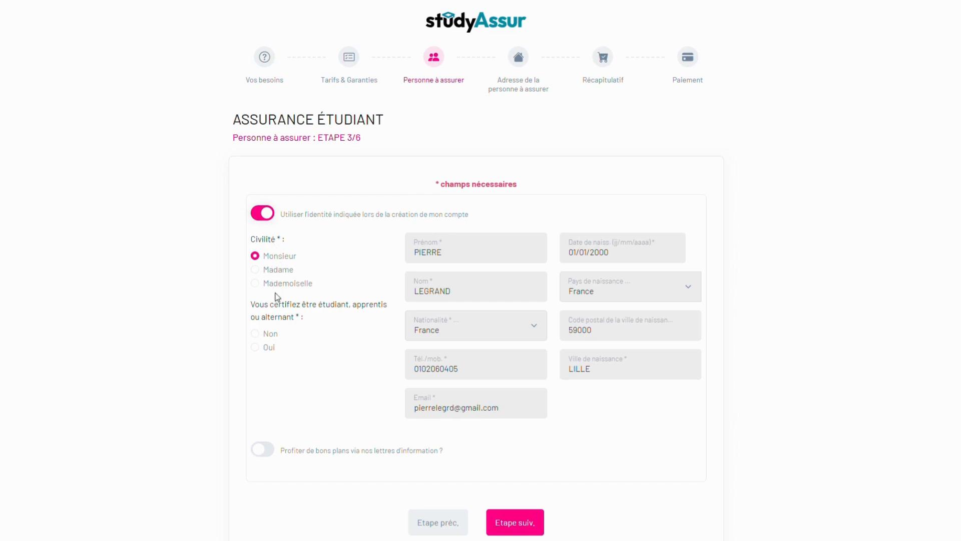
left_click(270, 351)
left_click(270, 453)
left_click(540, 526)
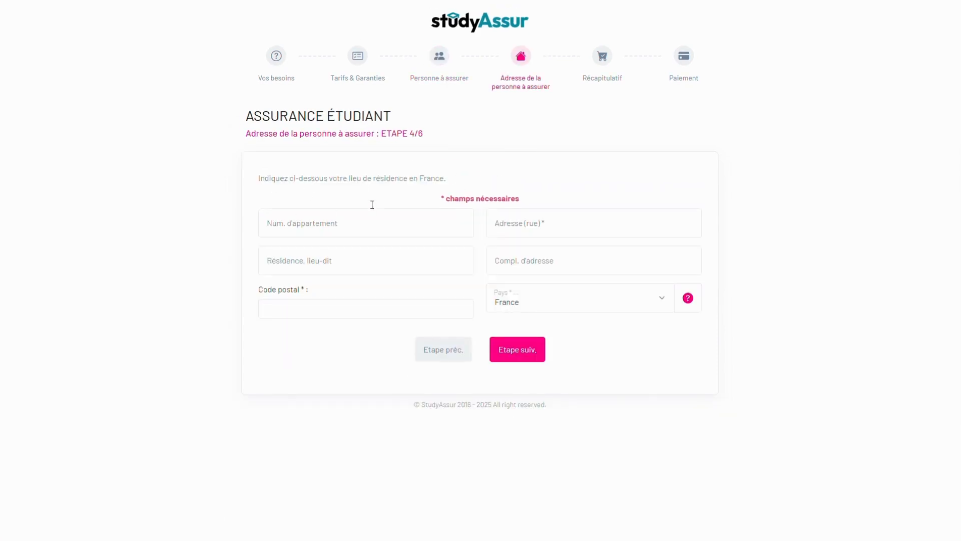
- Fill apartment, residence and street from saved entries with postcode 59000 Lille, then continue to the summary
left_click(320, 221)
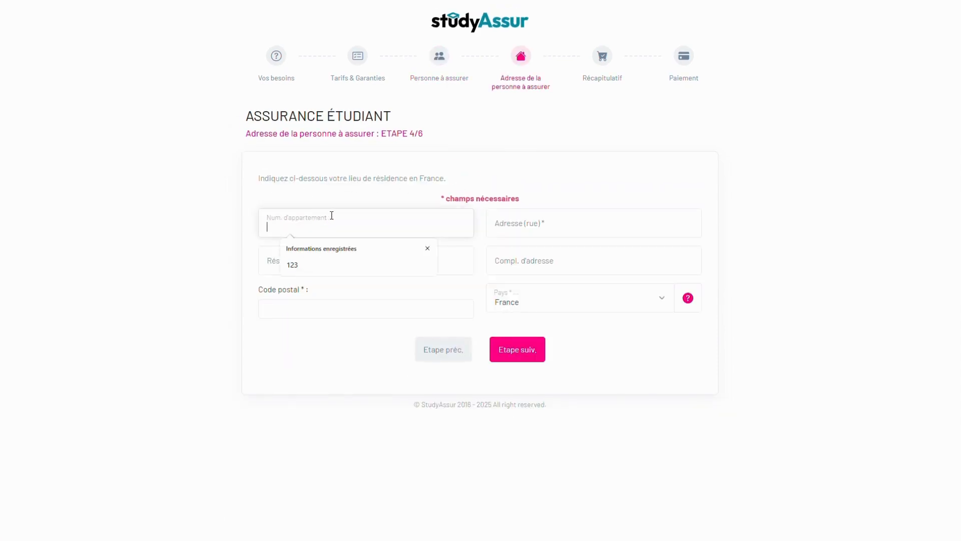
left_click(316, 264)
left_click(316, 261)
left_click(317, 300)
left_click(311, 315)
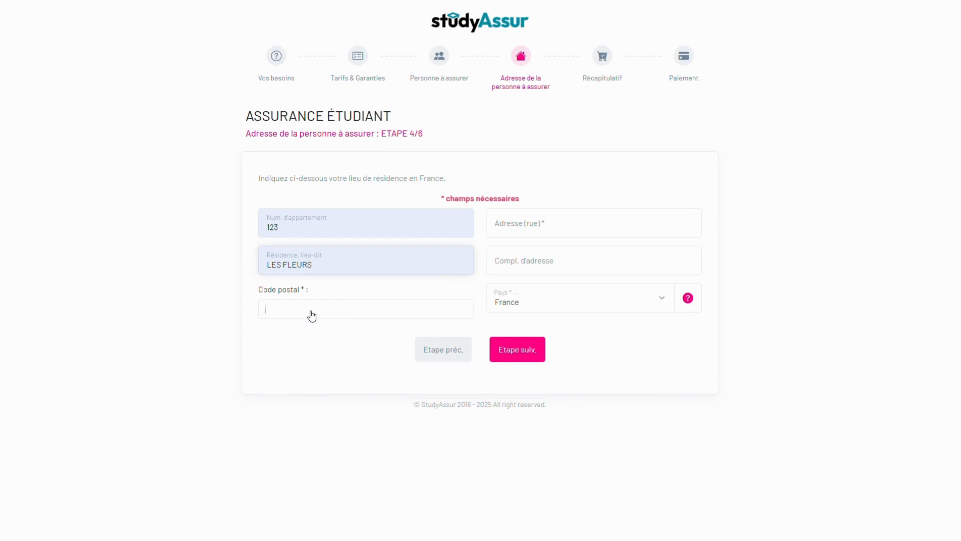
type("59000")
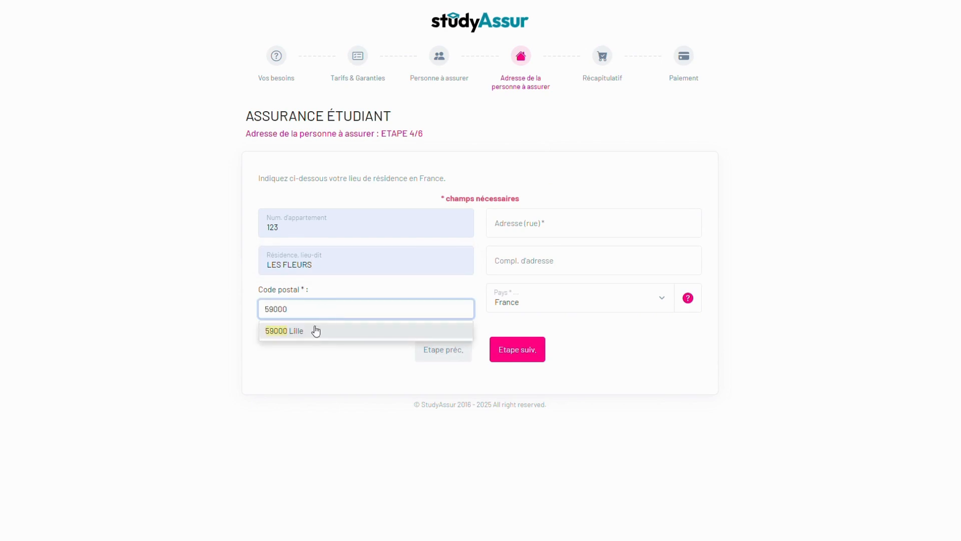
left_click(273, 332)
left_click(510, 223)
left_click(585, 265)
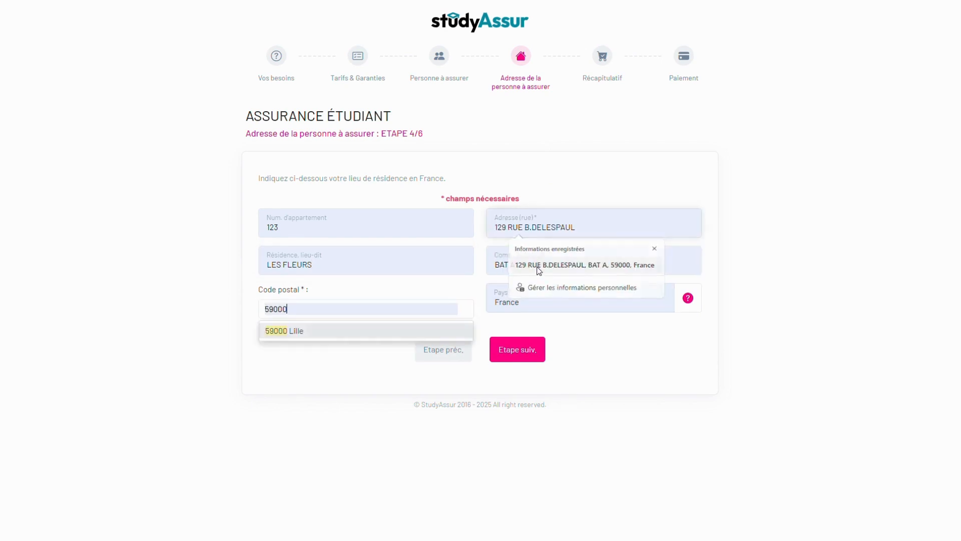
left_click(336, 307)
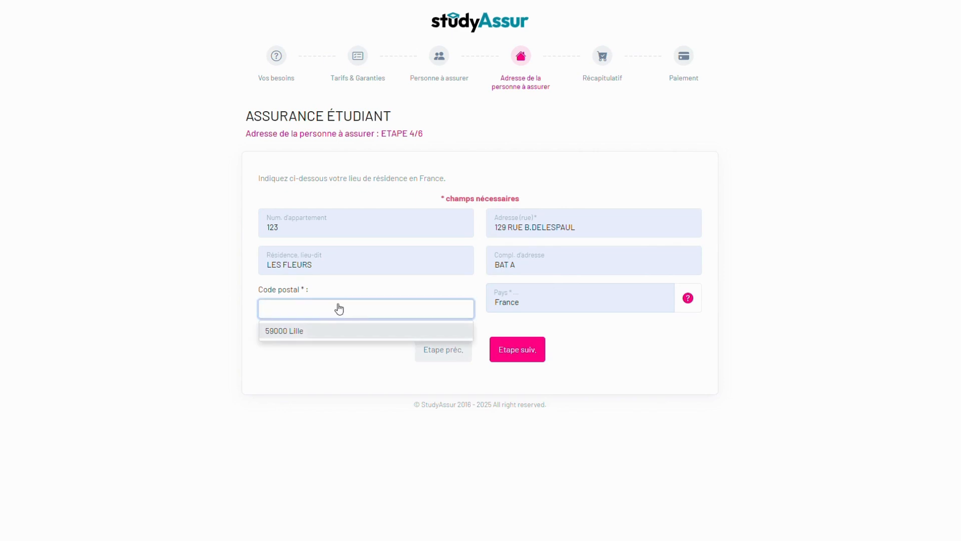
left_click(280, 332)
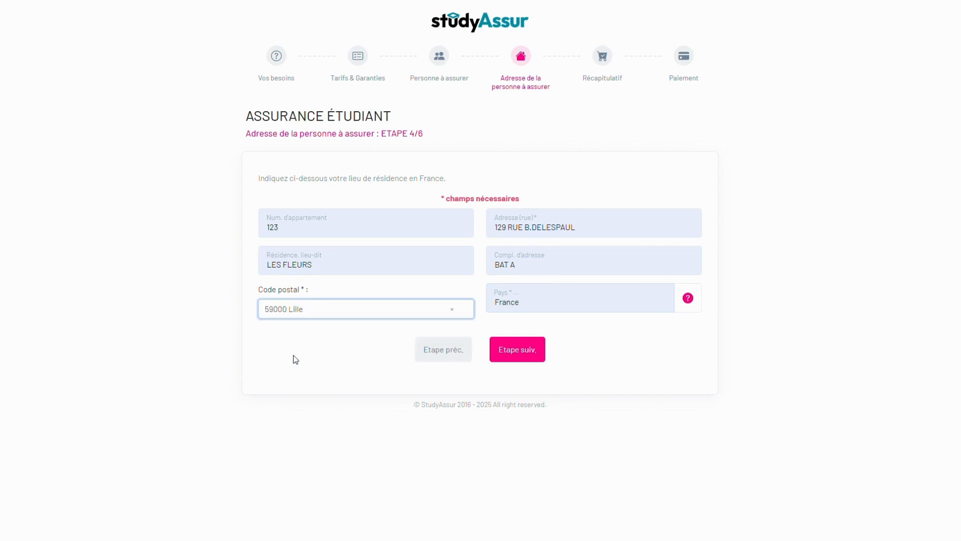
left_click(531, 350)
- Review the summary's person, address and declaration sections by selecting their text
left_click_drag(346, 83, 242, 84)
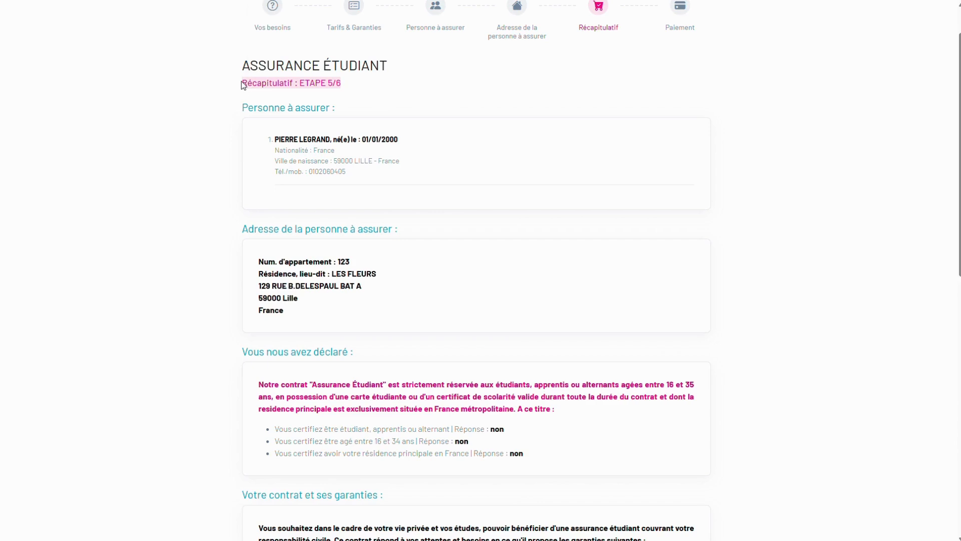
left_click(366, 128)
left_click_drag(300, 174, 275, 146)
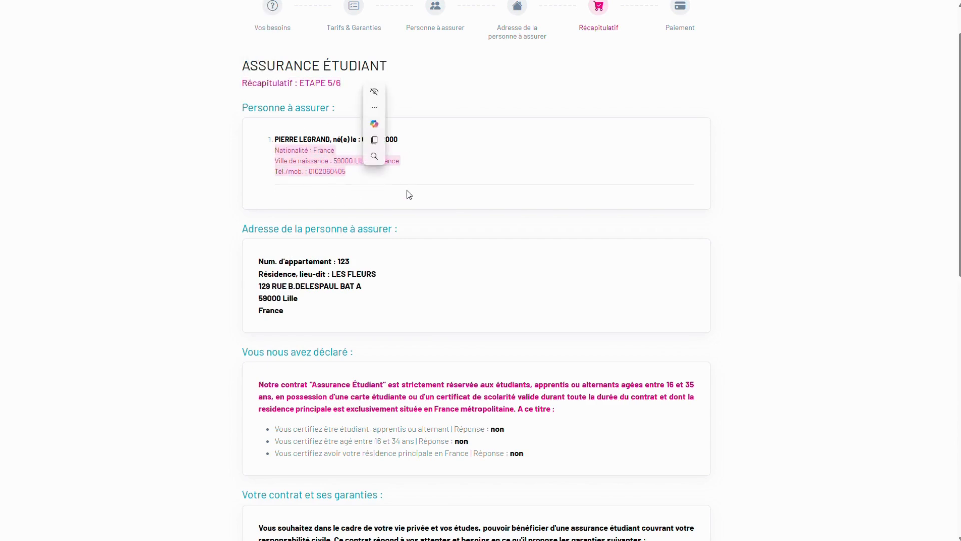
scroll(298, 169, "down", 1)
left_click_drag(257, 210, 286, 261)
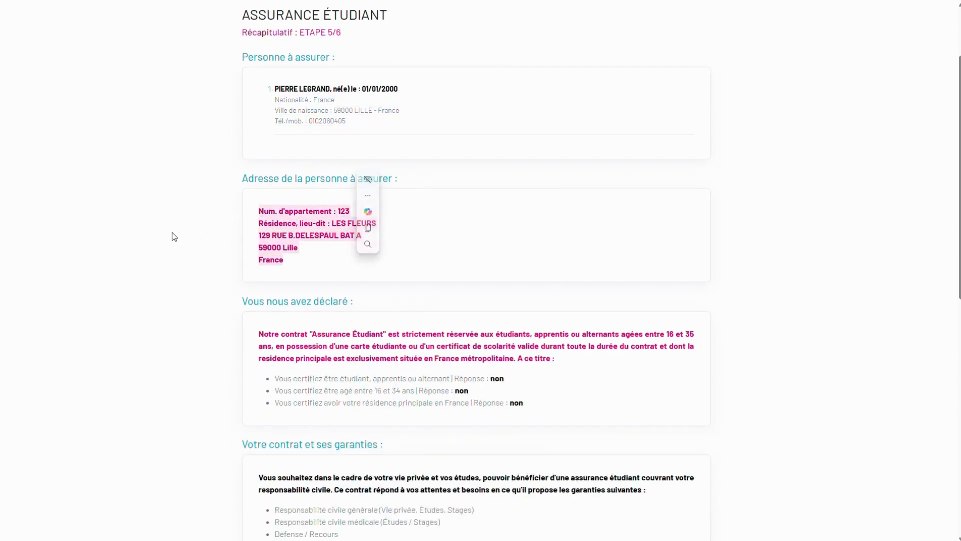
left_click(172, 236)
scroll(189, 225, "down", 5)
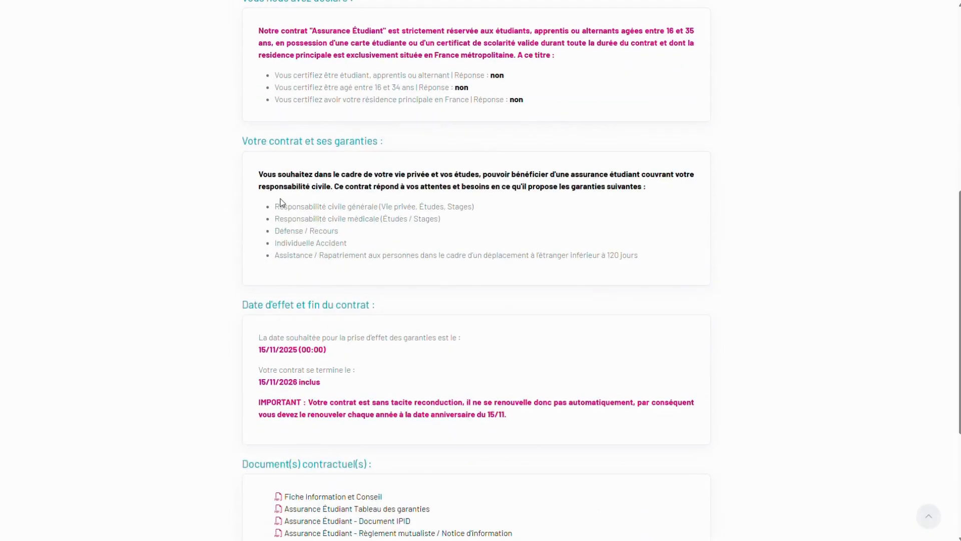
left_click_drag(280, 203, 452, 266)
scroll(410, 262, "down", 2)
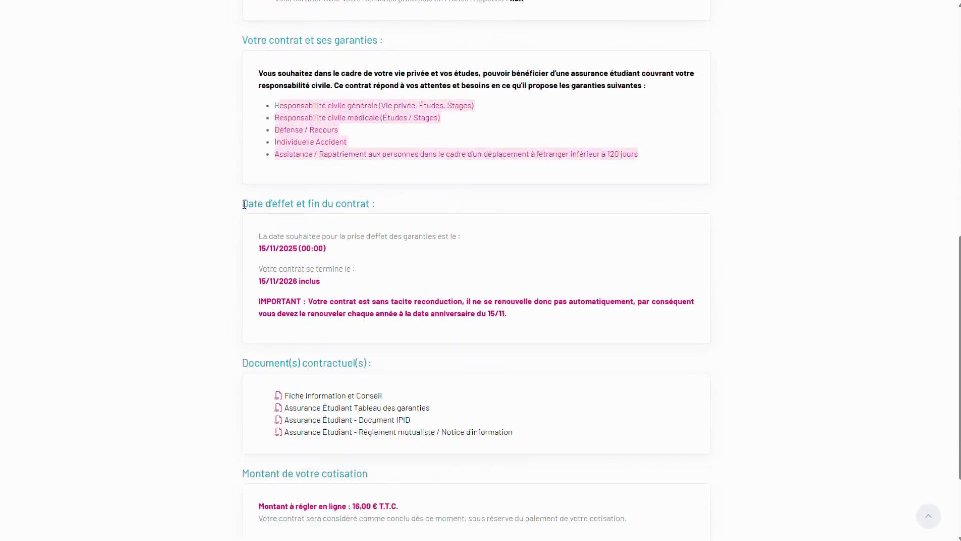
- Select the contract dates and copy the contract end date
left_click_drag(244, 205, 372, 209)
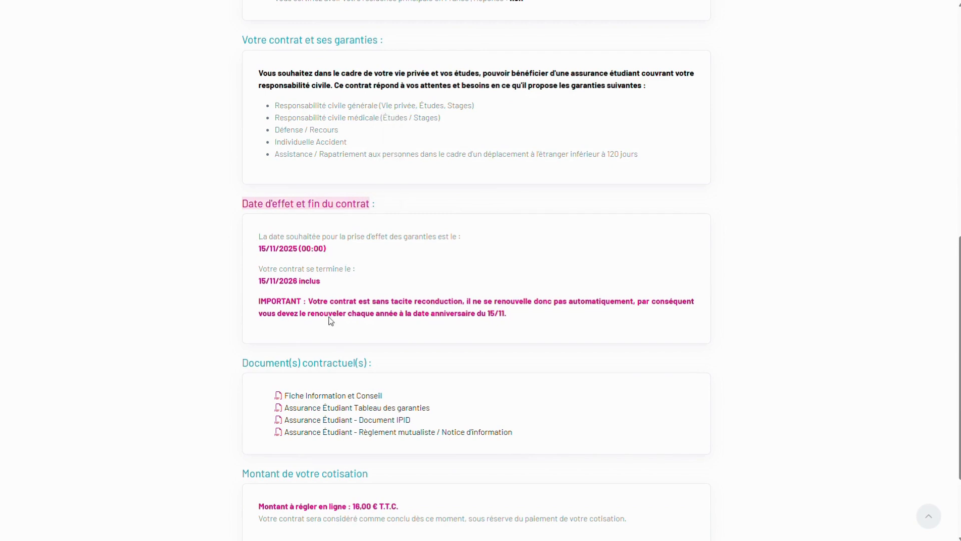
left_click_drag(256, 249, 337, 253)
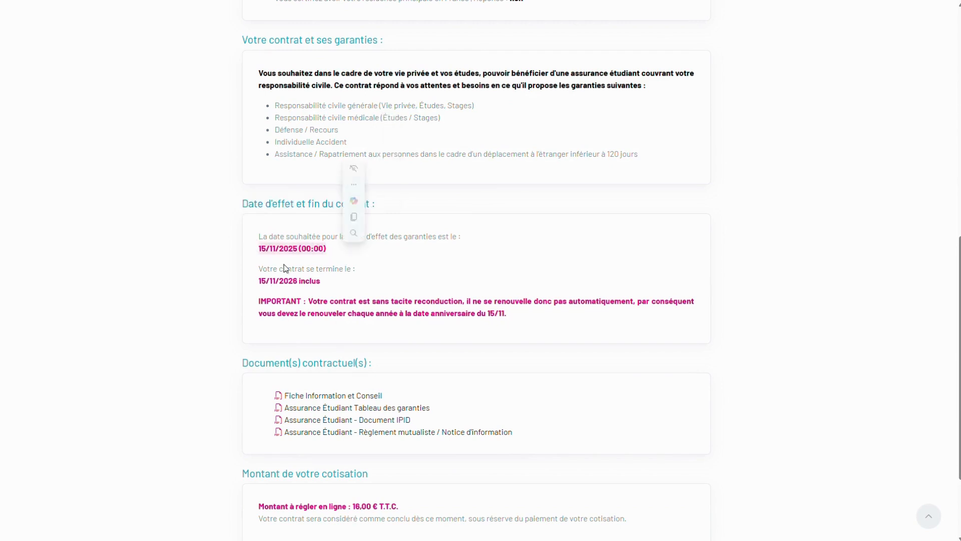
left_click_drag(255, 278, 304, 283)
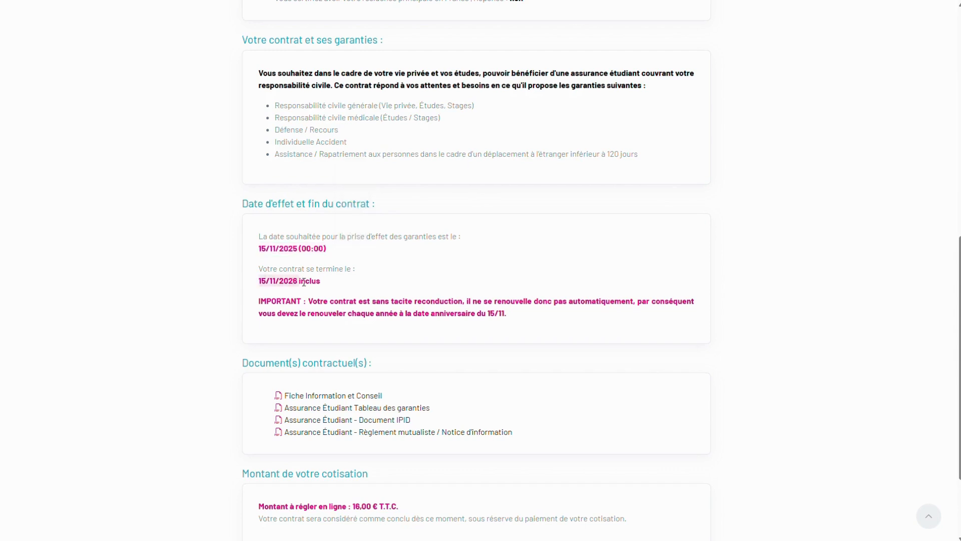
left_click(381, 249)
- Accept the contractual documents and terms and launch payment of 16.00 € T.T.C
scroll(191, 302, "down", 3)
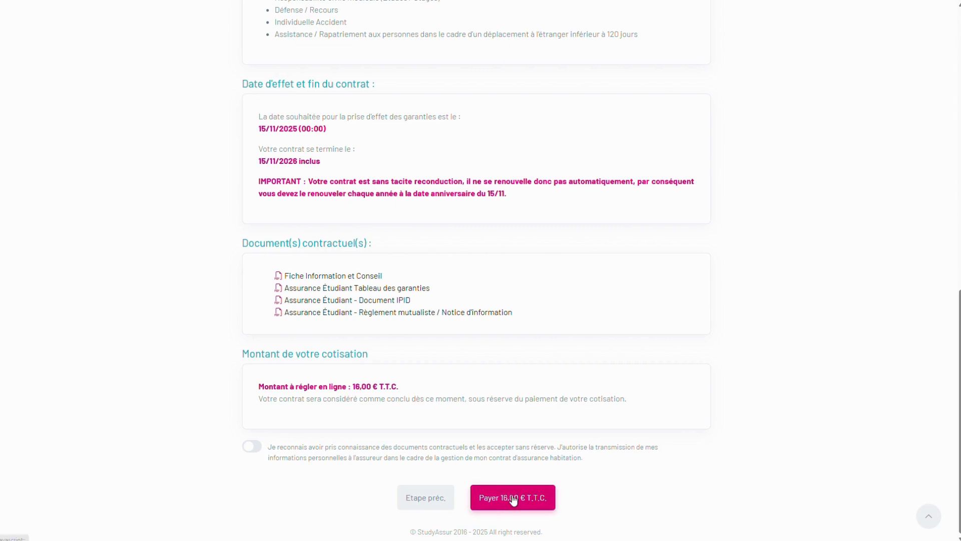
left_click(253, 447)
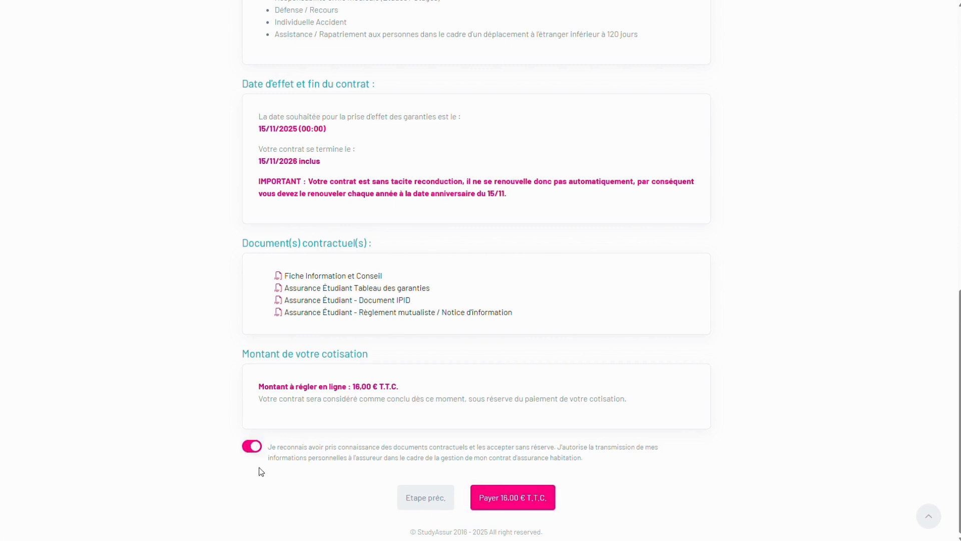
left_click(517, 498)
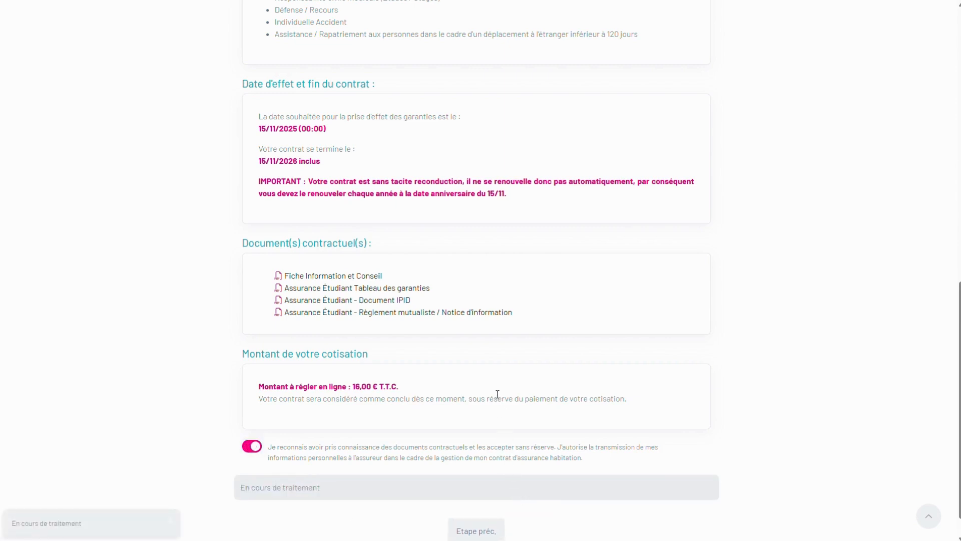
type("51")
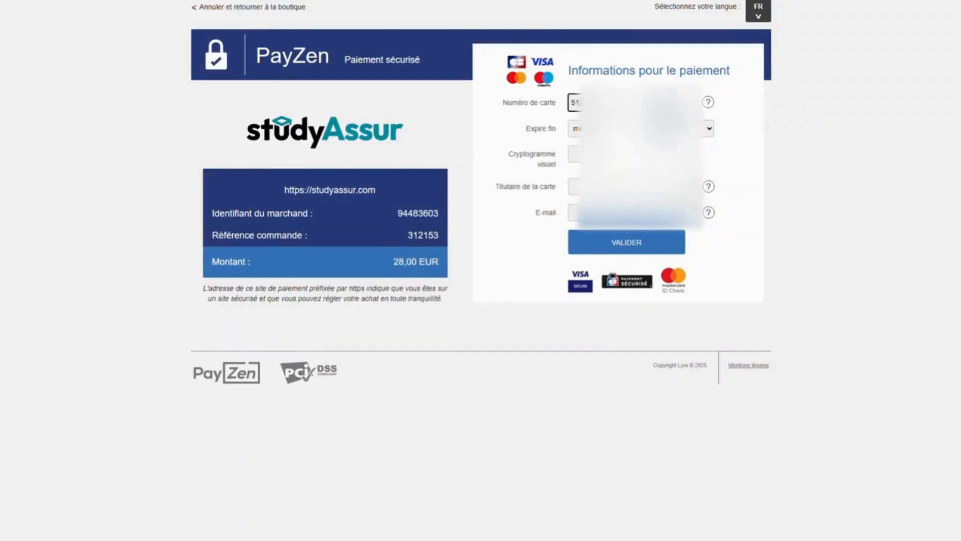
- Submit the card details on the PayZen payment form
left_click(628, 243)
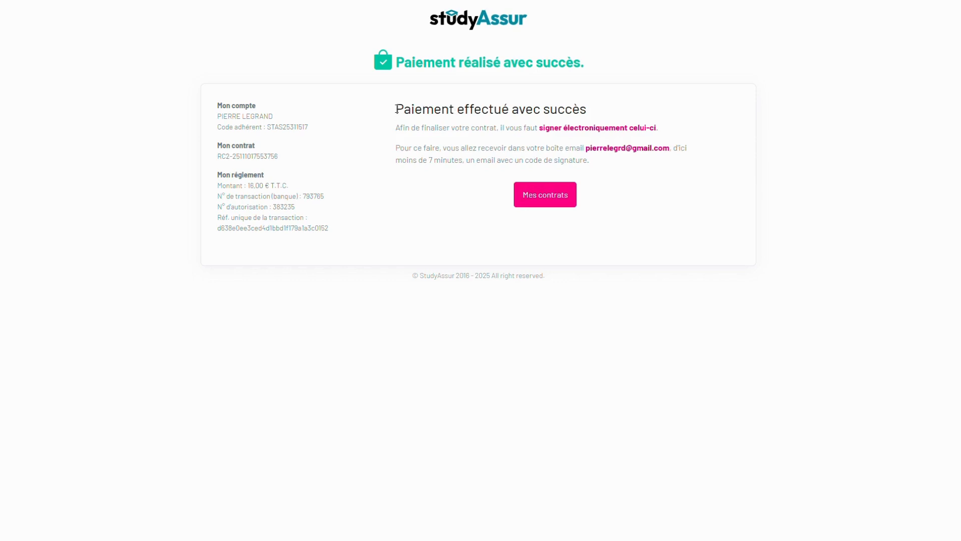
- Select and read the 'Paiement réalisé avec succès' confirmation text, then clear the selection
mouse_move(396, 110)
left_mouse_down()
mouse_move(680, 136)
mouse_move(680, 164)
left_mouse_up()
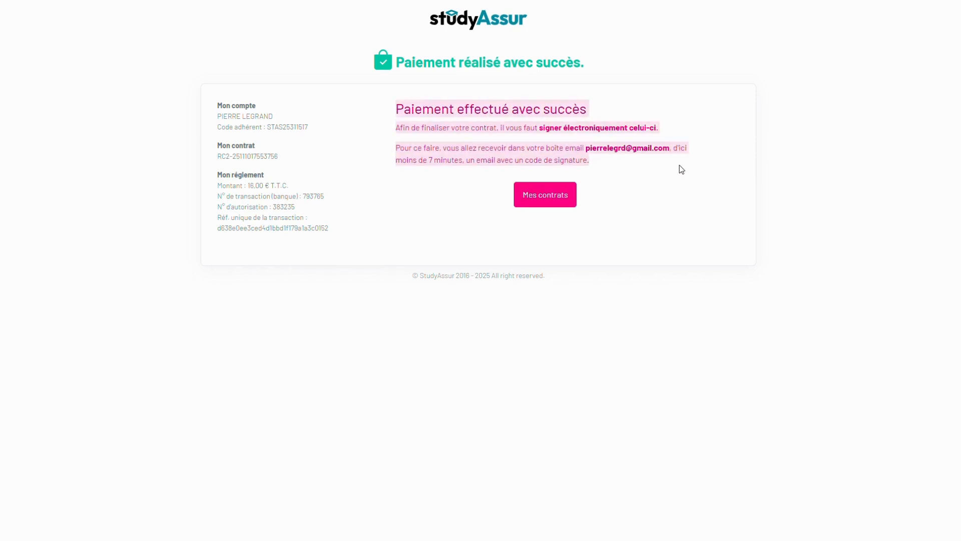
left_click(446, 191)
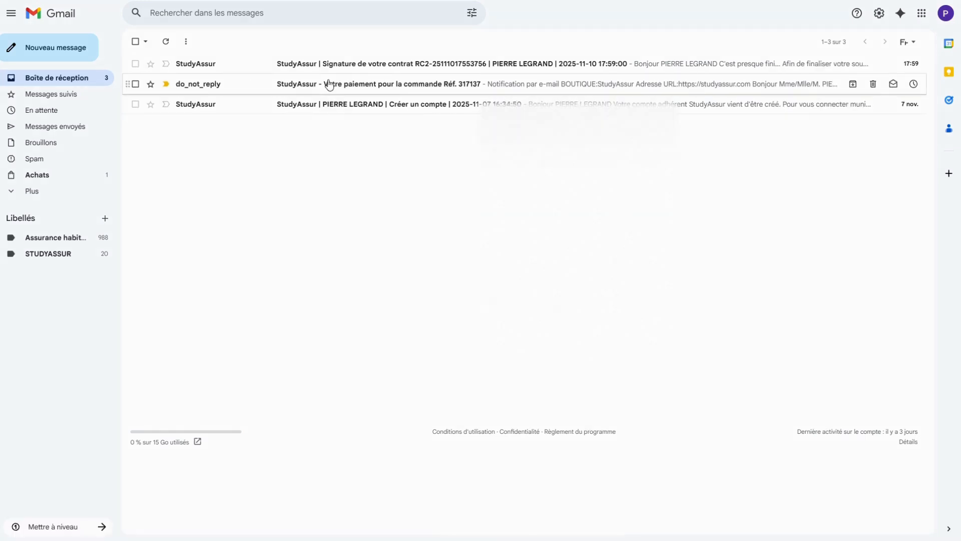
- Read through the payment notification email, then return to the inbox
left_click(328, 84)
scroll(447, 188, "down", 4)
scroll(447, 198, "up", 3)
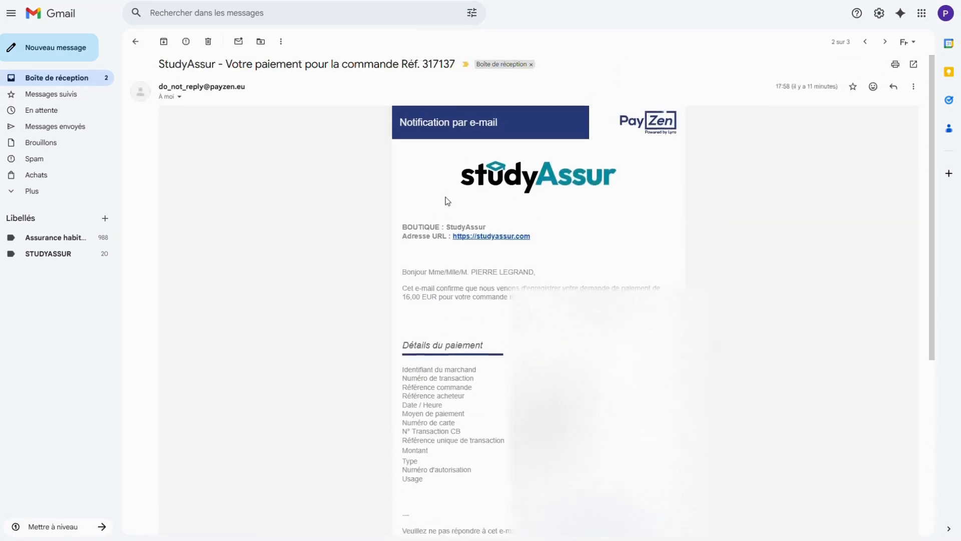
scroll(440, 197, "down", 1)
scroll(405, 203, "up", 1)
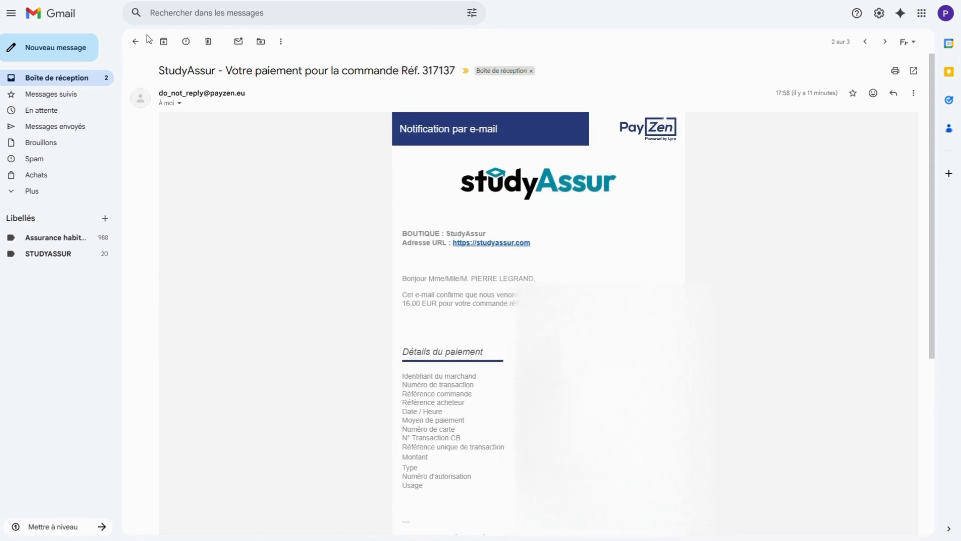
left_click(137, 44)
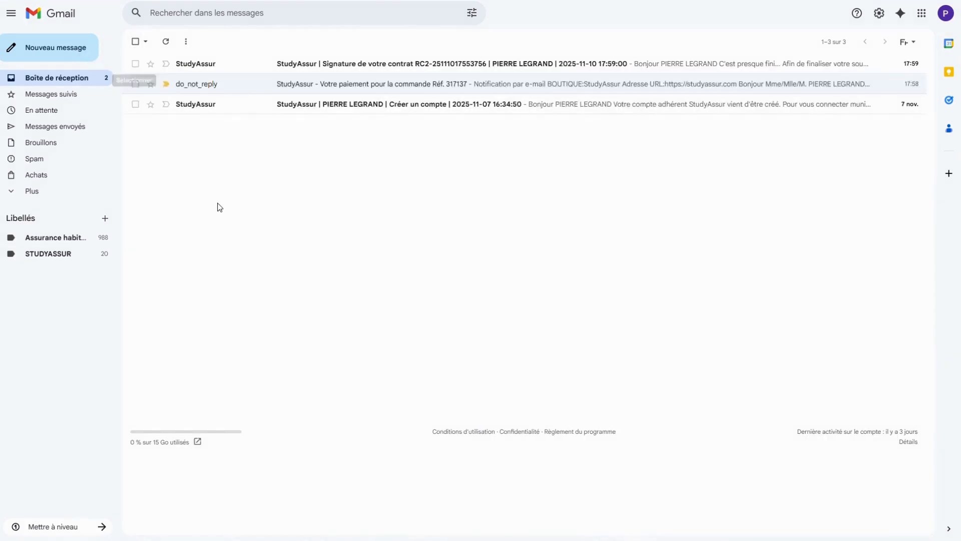
- Copy the 4-digit code from the signature email and follow its 'Signer mon contrat' link
left_click(372, 64)
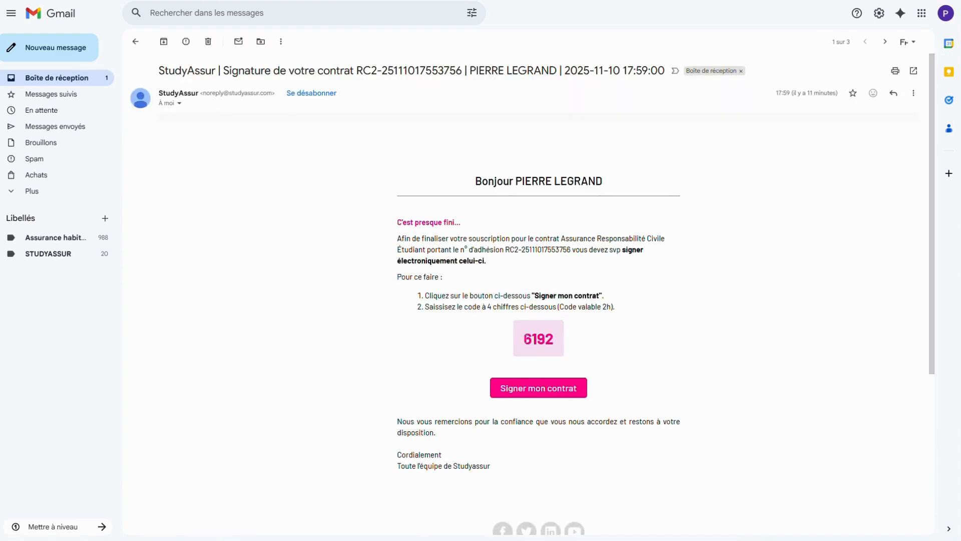
left_click_drag(524, 338, 553, 340)
right_click(549, 342)
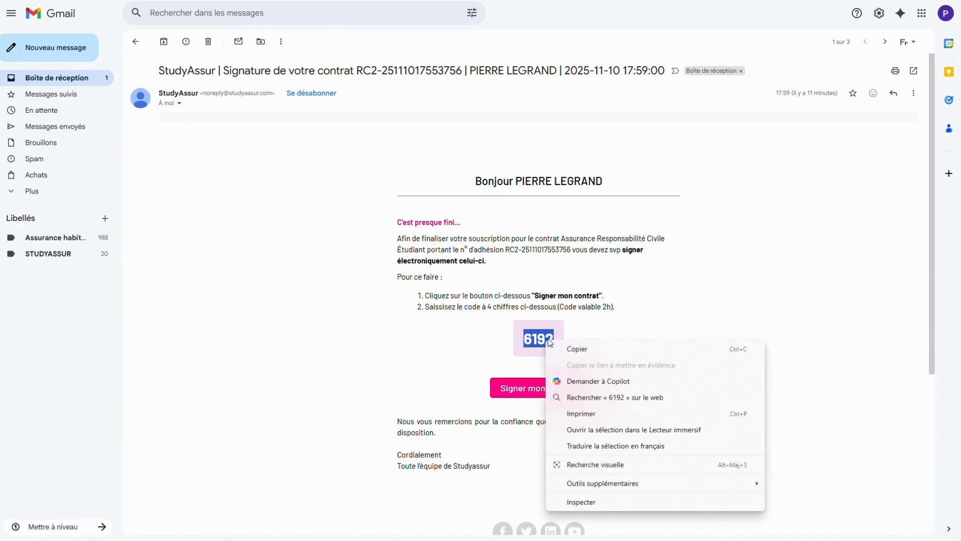
left_click(573, 347)
left_click(526, 393)
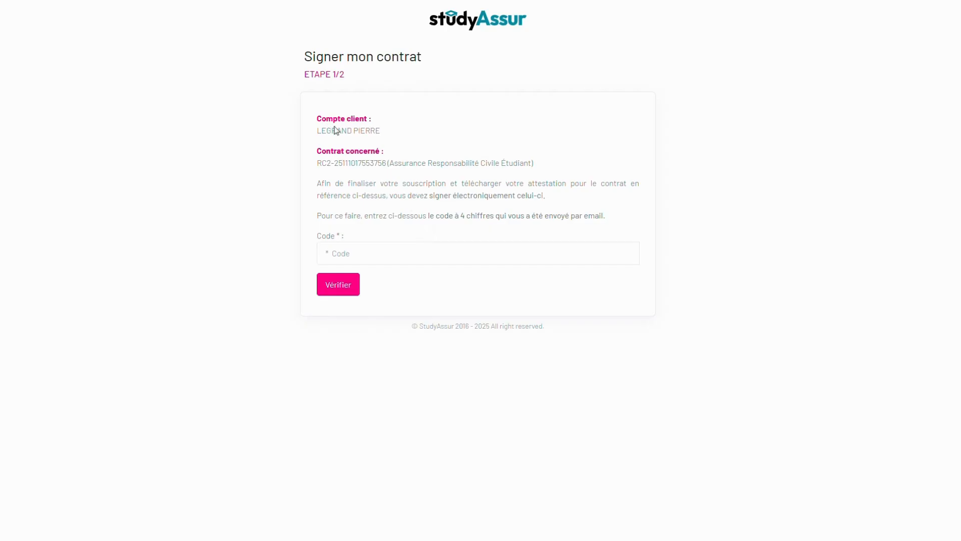
- Paste the emailed signature code into the Code field and verify it
left_click(345, 261)
right_click(346, 258)
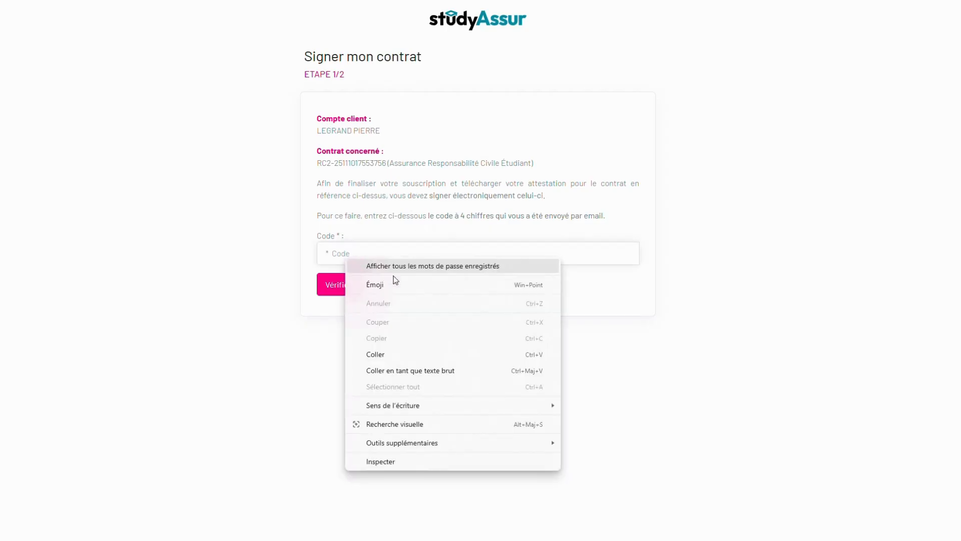
left_click(384, 356)
left_click(345, 288)
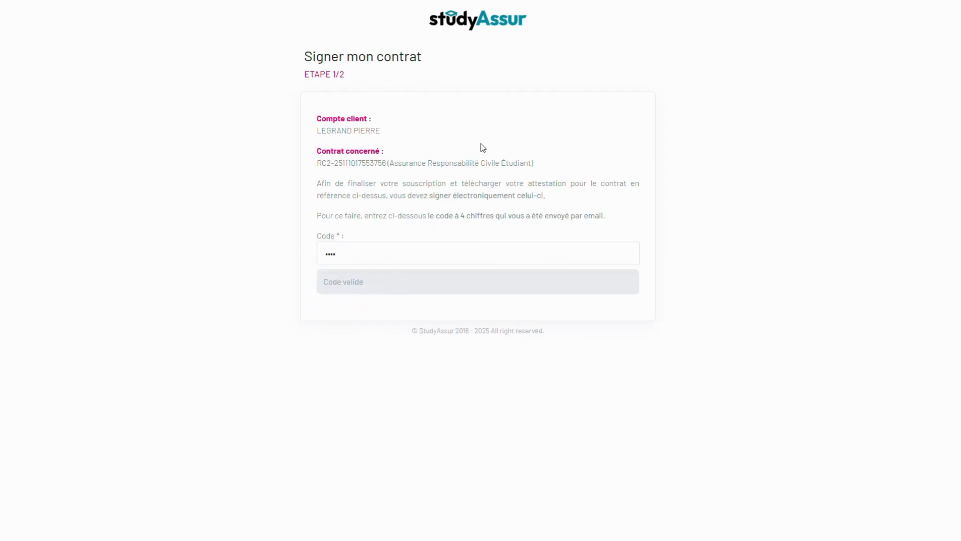
- Accept being legally bound by the contract and sign it electronically with J'accepte
scroll(295, 115, "down", 1)
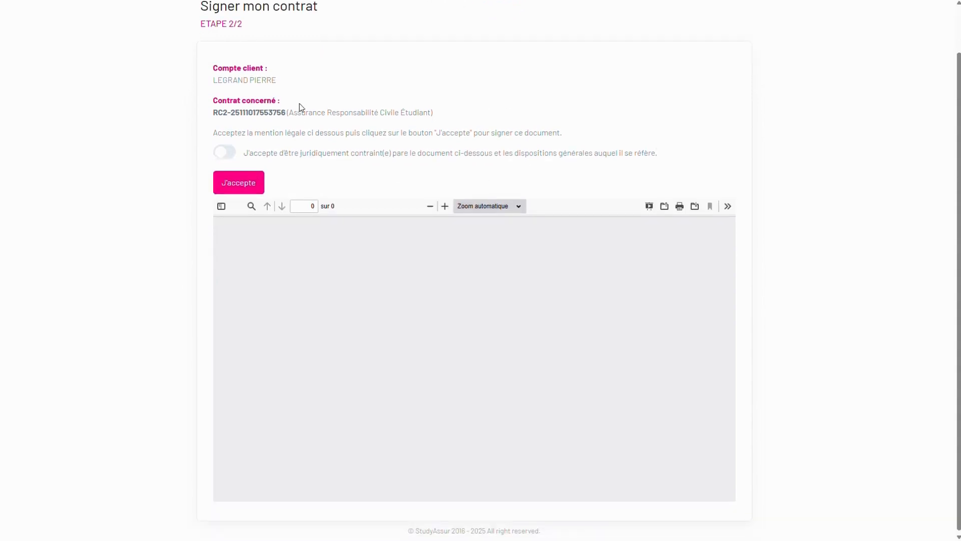
left_click(219, 161)
left_click_drag(246, 157, 506, 166)
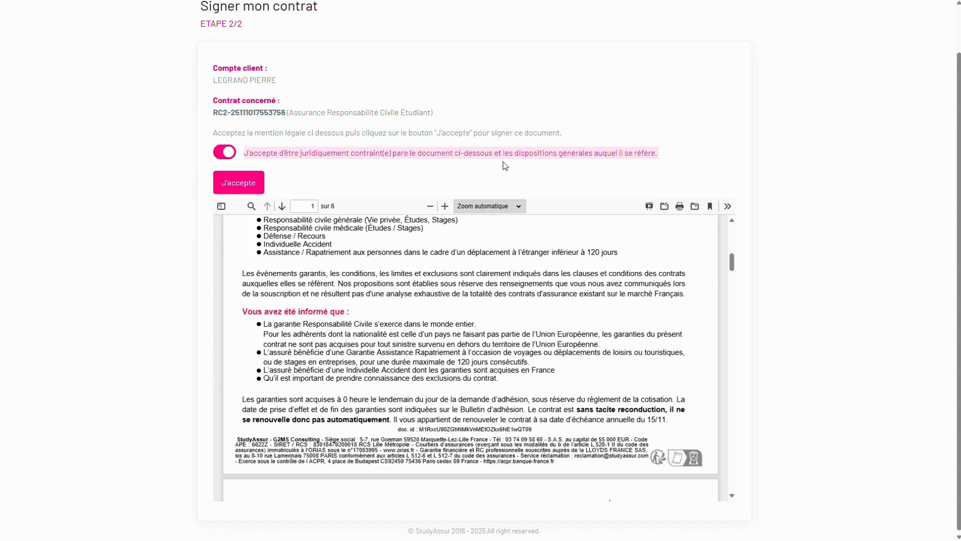
left_click(239, 182)
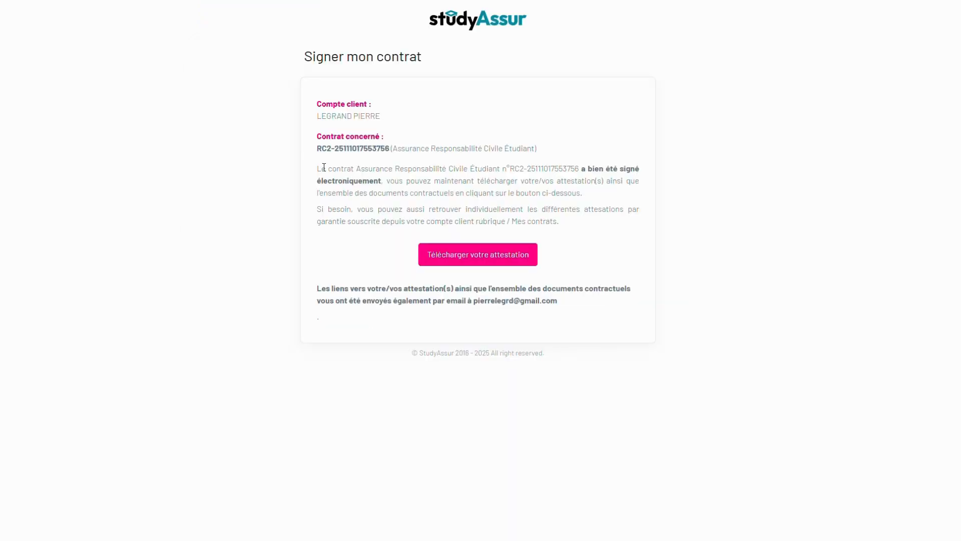
- Read the signing confirmation and highlight the note that attestation links are emailed
left_click_drag(313, 172, 630, 227)
left_click(600, 240)
left_click_drag(311, 288, 566, 302)
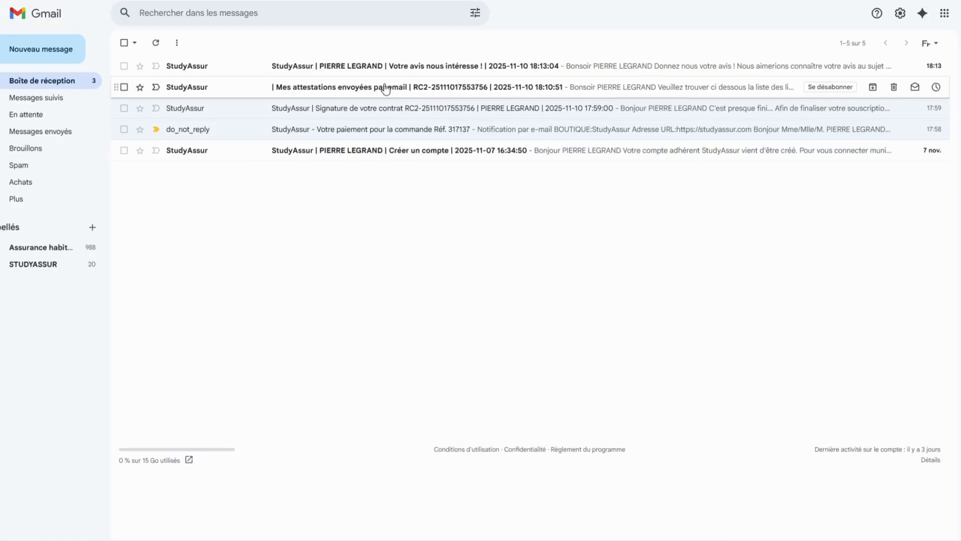
- Open the 'Mes attestations envoyées par email' message and review its seven document download links
left_click(359, 86)
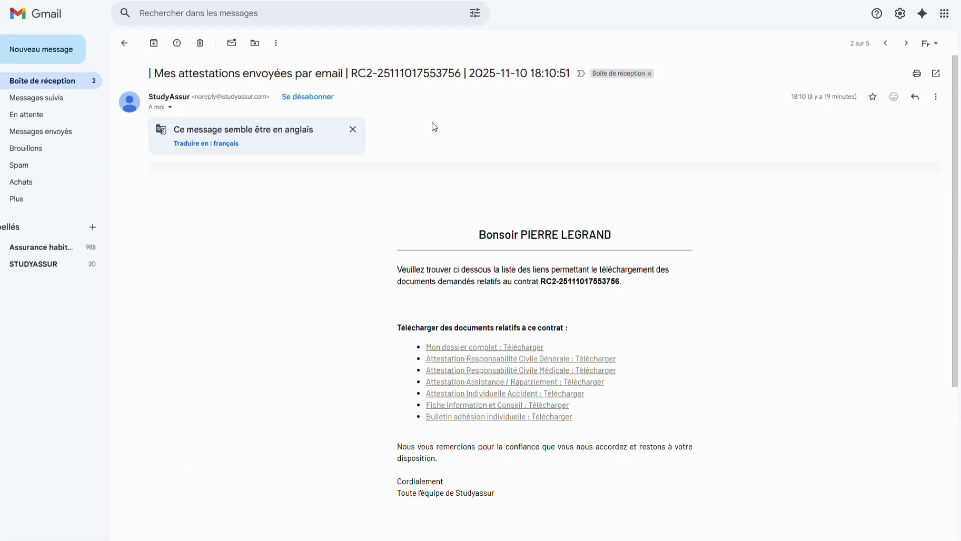
scroll(436, 123, "down", 1)
scroll(436, 123, "down", 1)
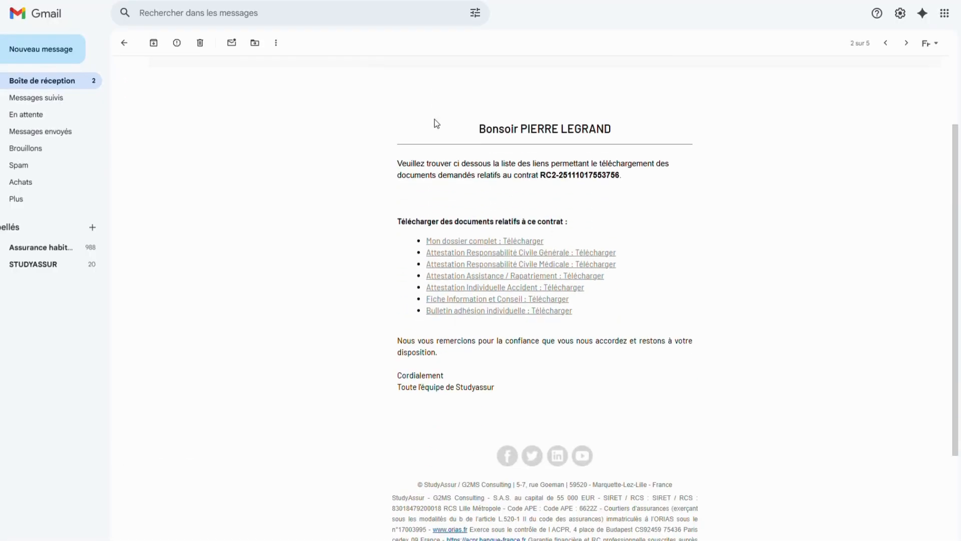
scroll(435, 135, "down", 1)
left_click_drag(391, 170, 575, 170)
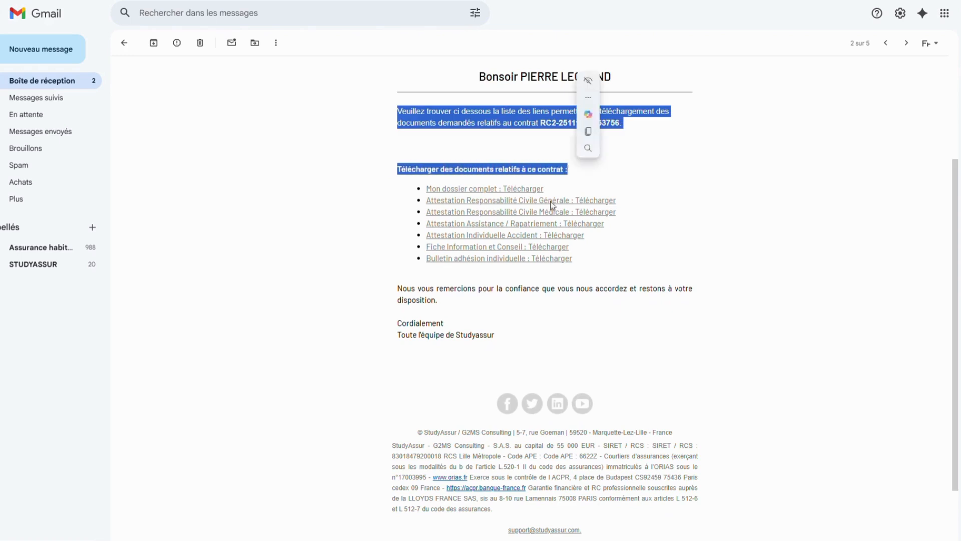
left_click(607, 188)
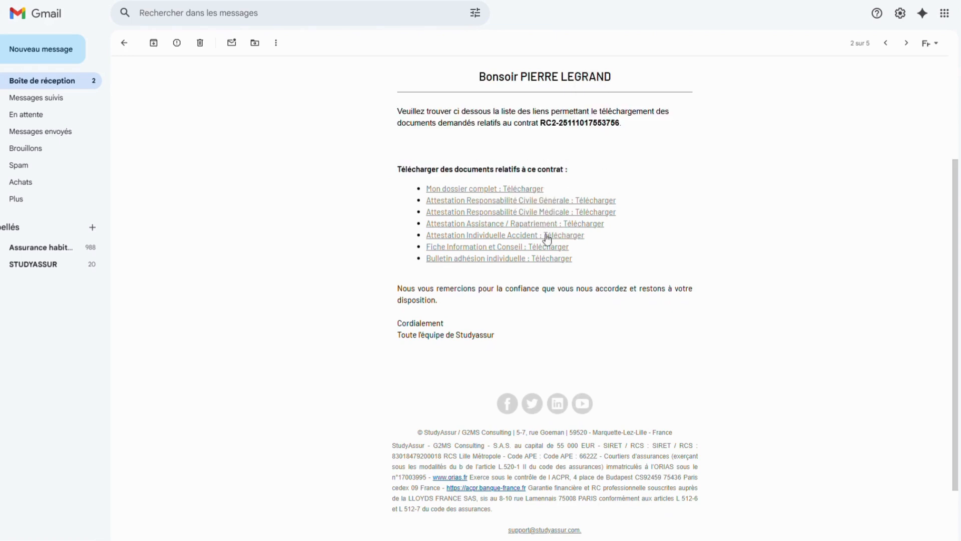
left_click_drag(561, 261, 428, 188)
left_click(377, 197)
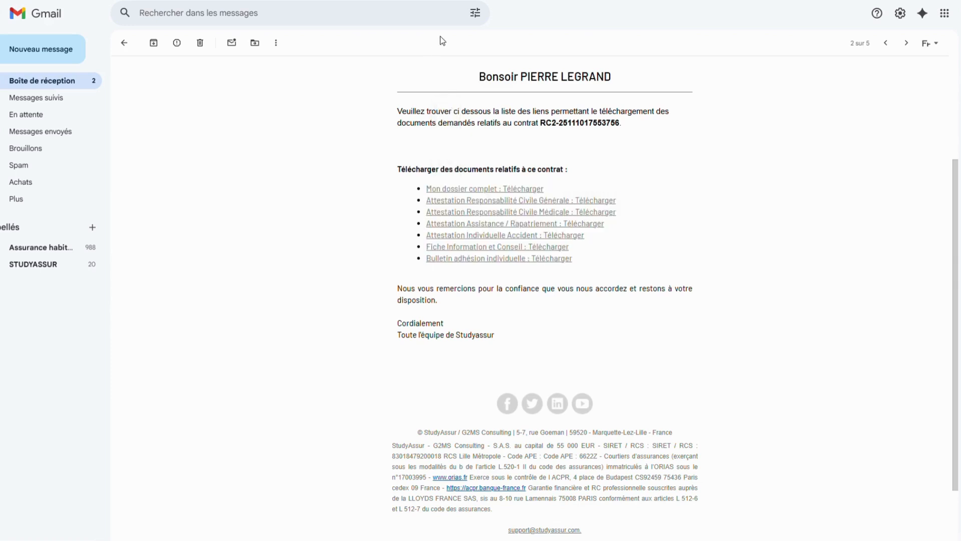